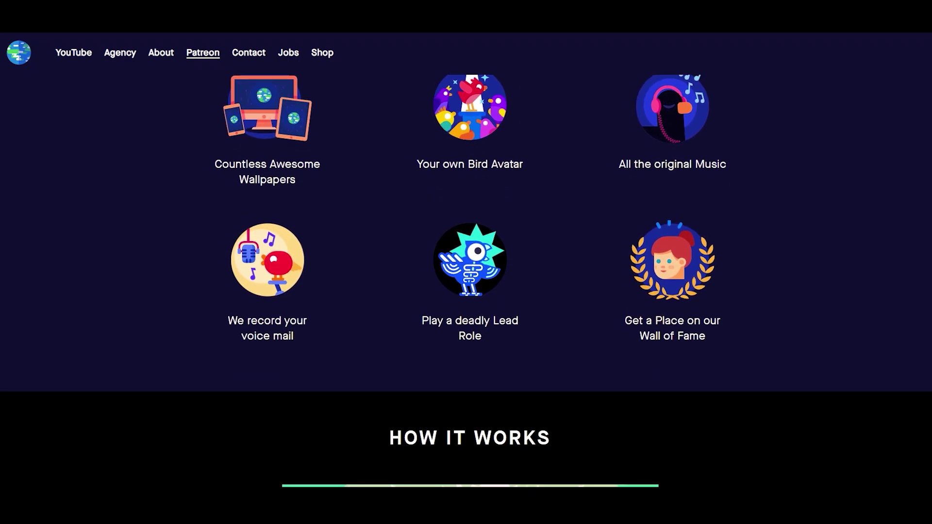
Step: Scroll the Patreon page down past the rewards to The Bird Army avatar grid
{"action": "scroll", "coordinate": [466, 262], "scroll_direction": "down", "scroll_amount": 8}
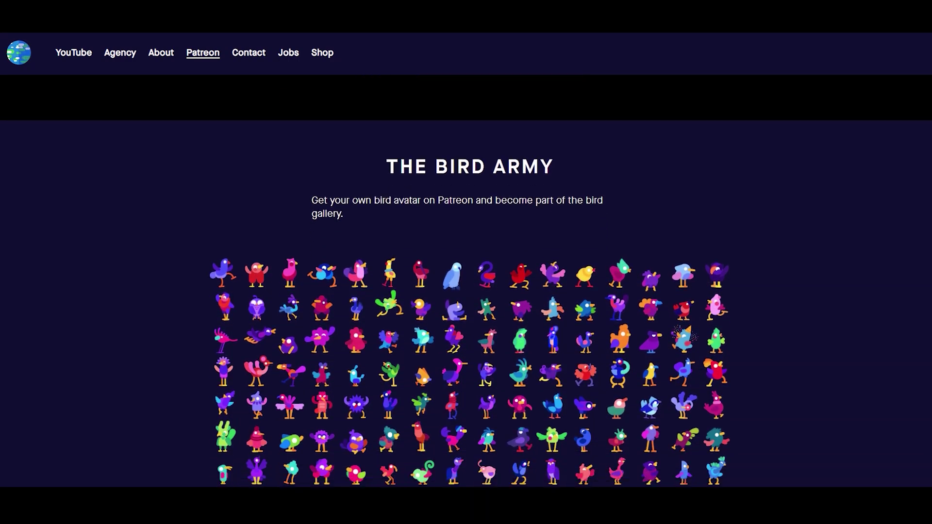
{"action": "scroll", "coordinate": [466, 262], "scroll_direction": "down", "scroll_amount": 4}
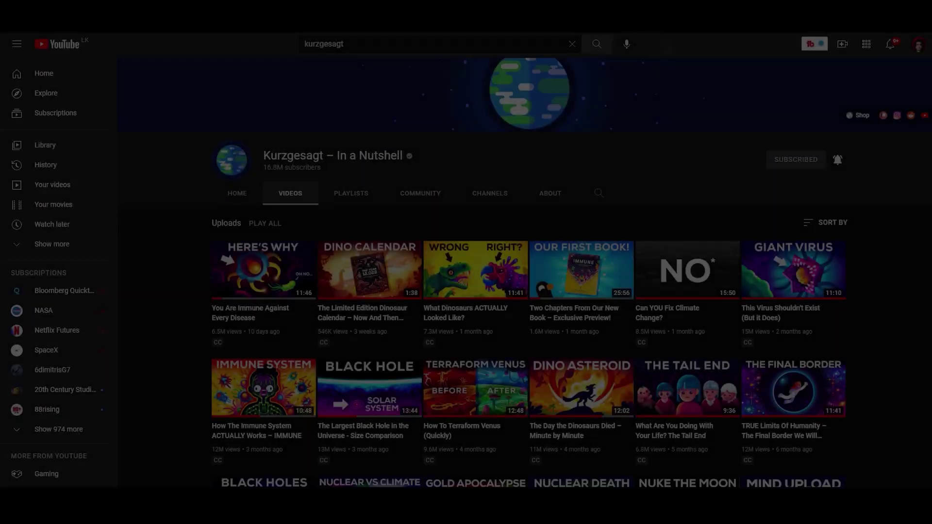
{"action": "scroll", "coordinate": [466, 262], "scroll_direction": "down", "scroll_amount": 5}
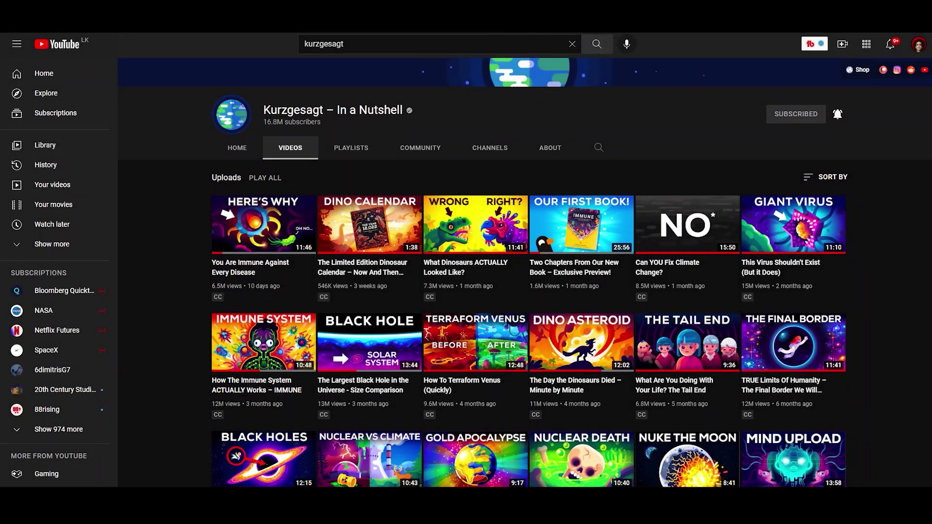
{"action": "scroll", "coordinate": [466, 263], "scroll_direction": "down", "scroll_amount": 4}
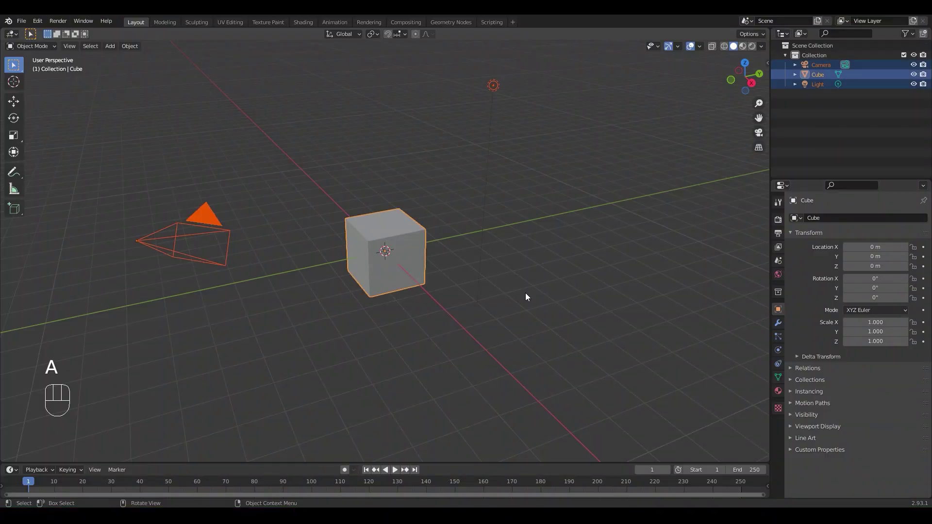
Step: Delete the default scene objects and switch to top view
{"action": "key", "text": "x"}
{"action": "left_click", "coordinate": [526, 293]}
{"action": "key", "text": "grave"}
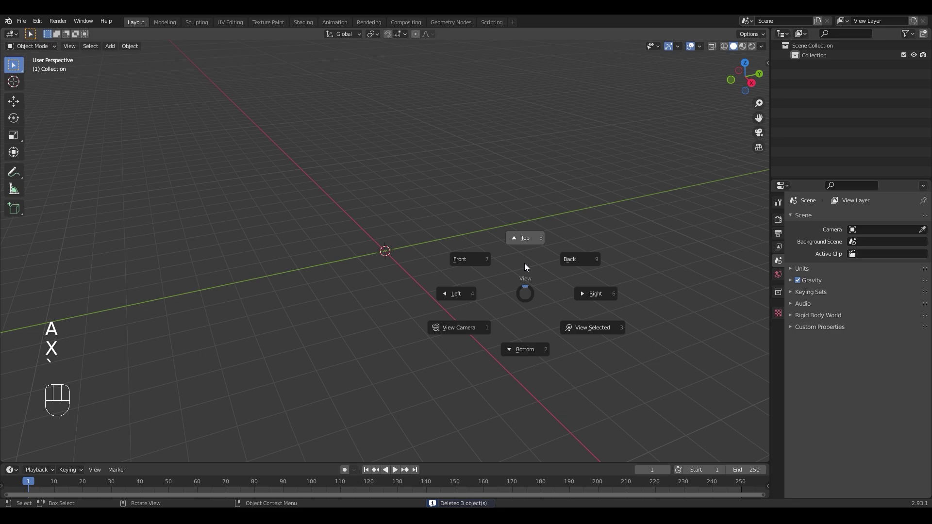
{"action": "left_click", "coordinate": [525, 263]}
Step: Search Preferences add-ons for 'Import Images as Planes'
{"action": "left_click", "coordinate": [37, 20]}
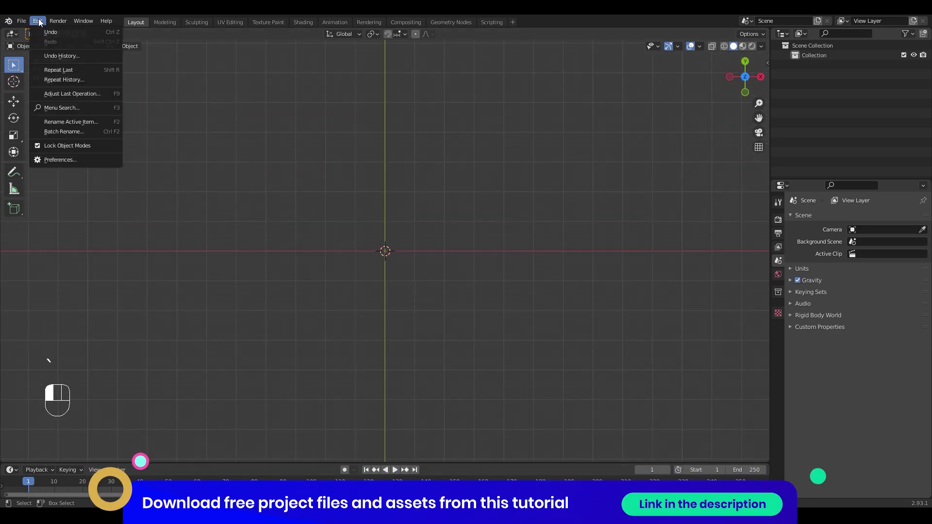
{"action": "left_click", "coordinate": [73, 162]}
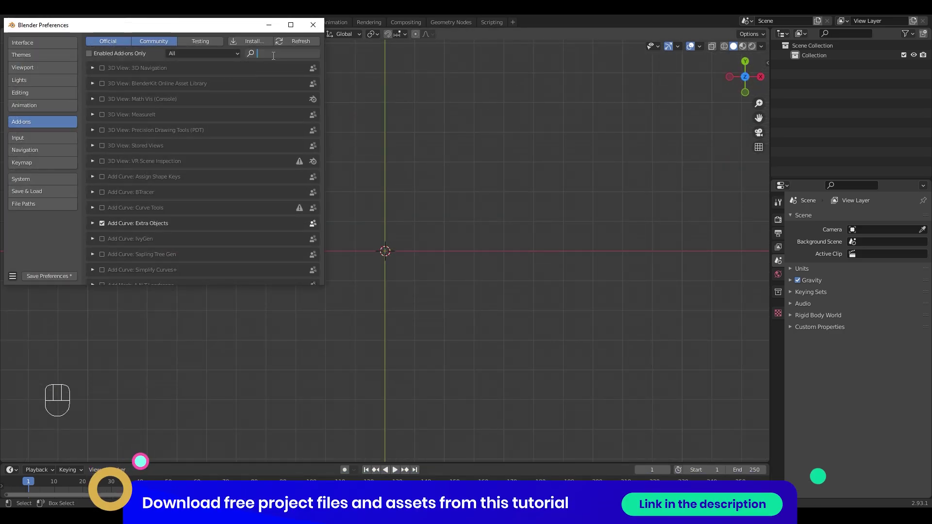
{"action": "type", "text": "import images as planes"}
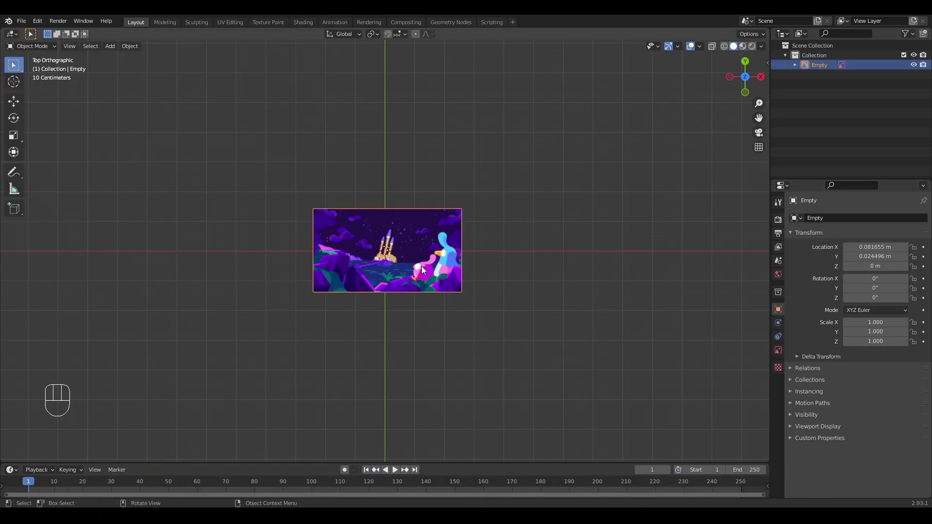
Step: Scale the reference image to 2.196, move it to a new 'Reference' collection, show selectable toggles
{"action": "key", "text": "s"}
{"action": "left_click", "coordinate": [592, 271]}
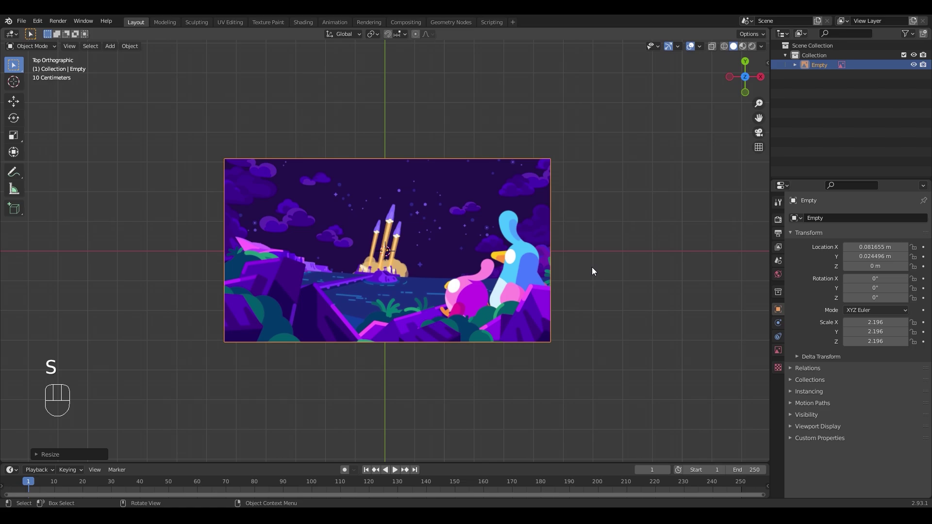
{"action": "key", "text": "m"}
{"action": "left_click", "coordinate": [585, 244]}
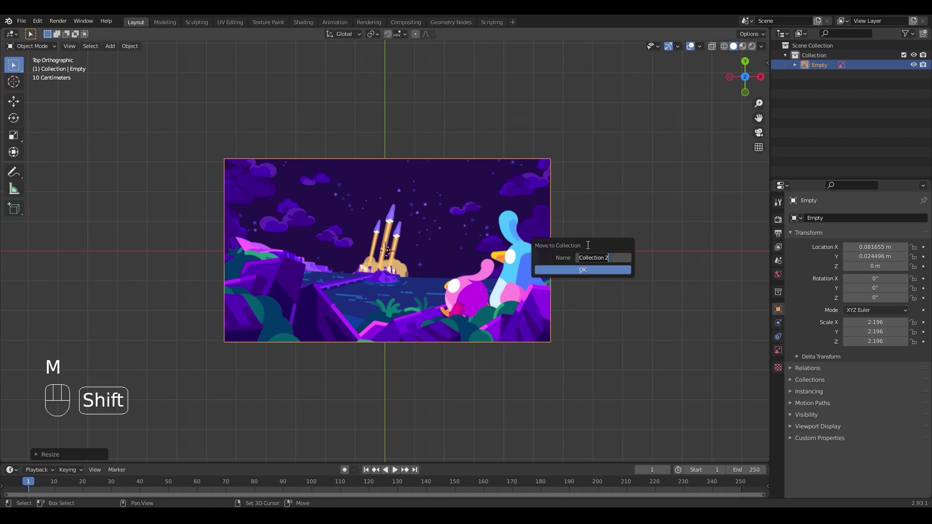
{"action": "type", "text": "Reference"}
{"action": "key", "text": "Return"}
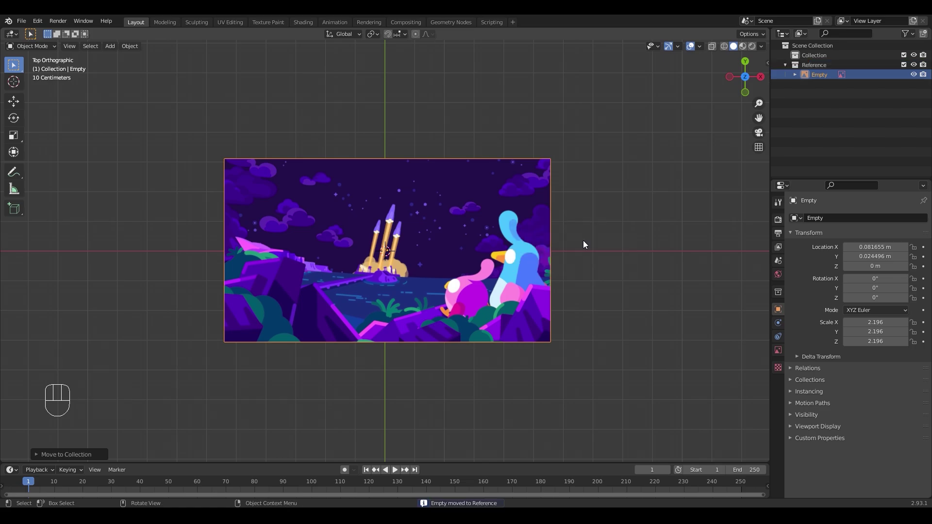
{"action": "left_click", "coordinate": [914, 33]}
{"action": "left_click", "coordinate": [841, 63]}
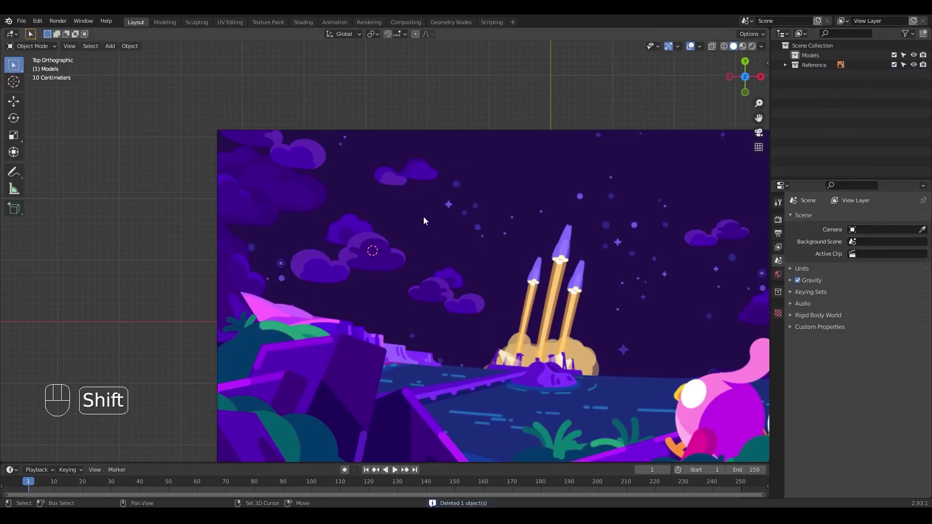
Step: Add a curve circle and shape it into the first cloud outline
{"action": "key", "text": "shift+a"}
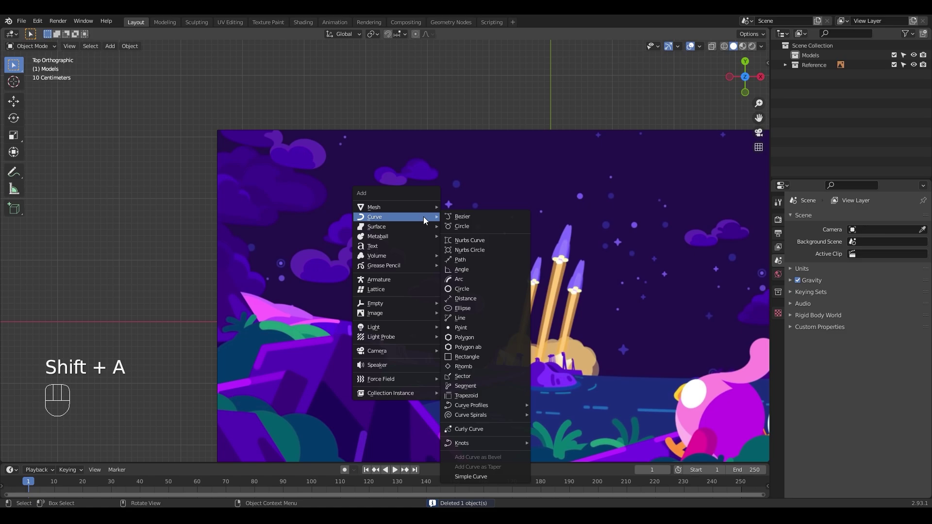
{"action": "left_click", "coordinate": [479, 288]}
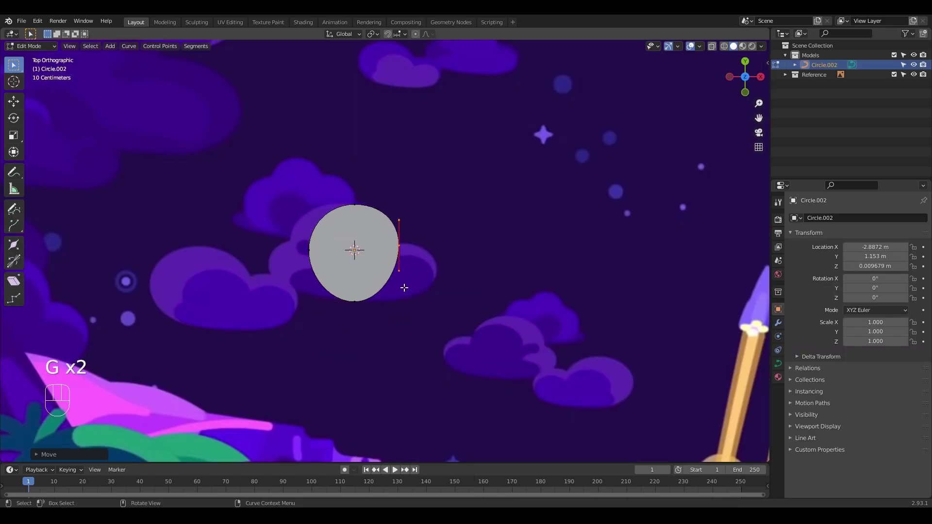
{"action": "left_click", "coordinate": [399, 270]}
{"action": "key", "text": "g"}
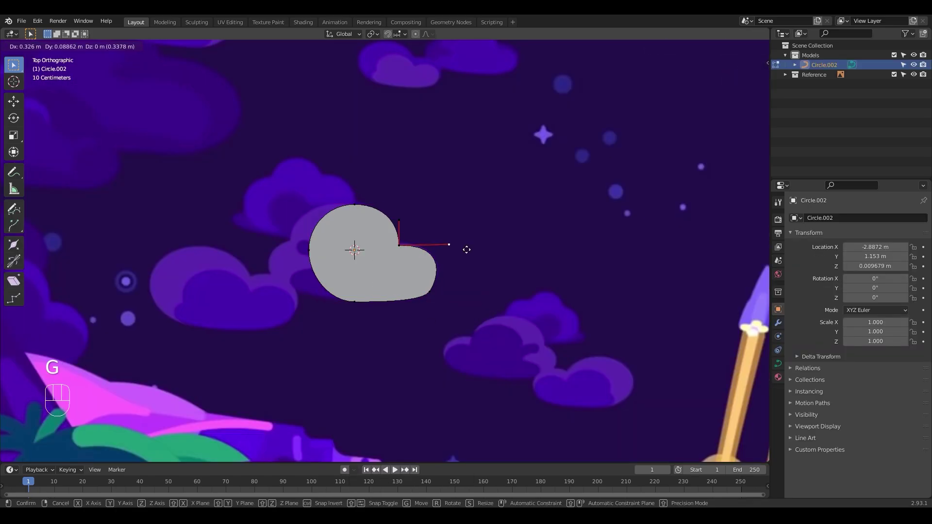
{"action": "left_click", "coordinate": [466, 250]}
{"action": "key", "text": "g"}
{"action": "left_click", "coordinate": [287, 219]}
{"action": "key", "text": "Tab"}
{"action": "key", "text": "g"}
{"action": "key", "text": "x"}
{"action": "left_click", "coordinate": [457, 238]}
{"action": "right_click", "coordinate": [361, 265], "text": "shift"}
Step: Add a second curve circle with X-ray on and shape it into a small cloud
{"action": "key", "text": "shift+a"}
{"action": "left_click", "coordinate": [418, 277]}
{"action": "key", "text": "alt+z"}
{"action": "key", "text": "Tab"}
{"action": "key", "text": "g"}
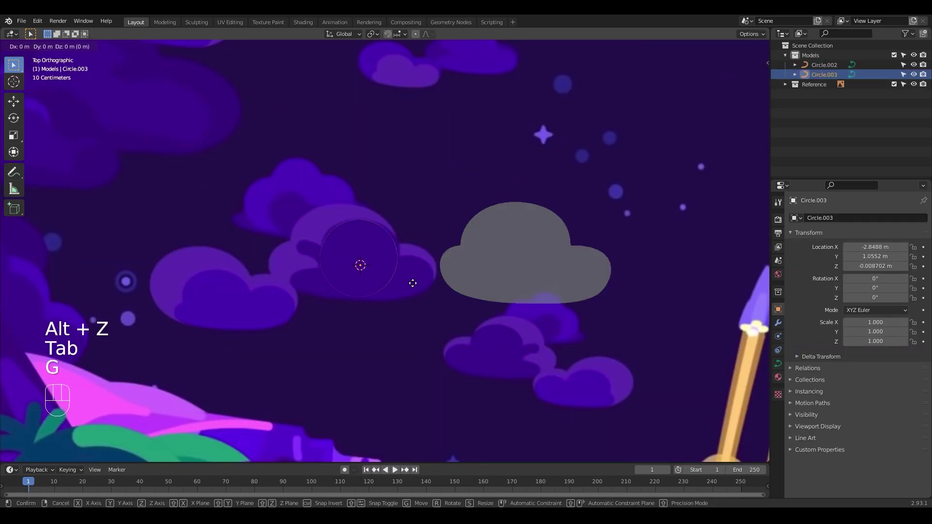
{"action": "key", "text": "g"}
{"action": "key", "text": "g"}
{"action": "key", "text": "e"}
{"action": "left_click", "coordinate": [323, 249]}
{"action": "key", "text": "g"}
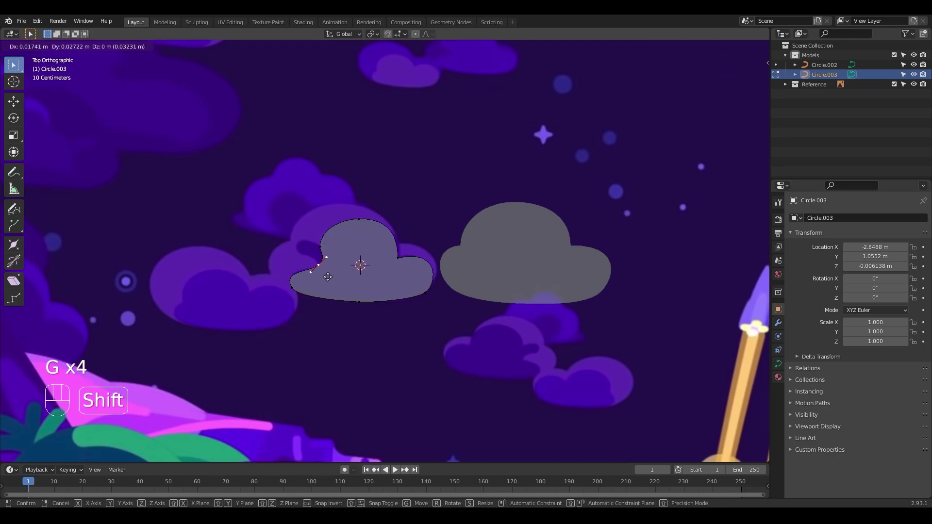
{"action": "key", "text": "Tab"}
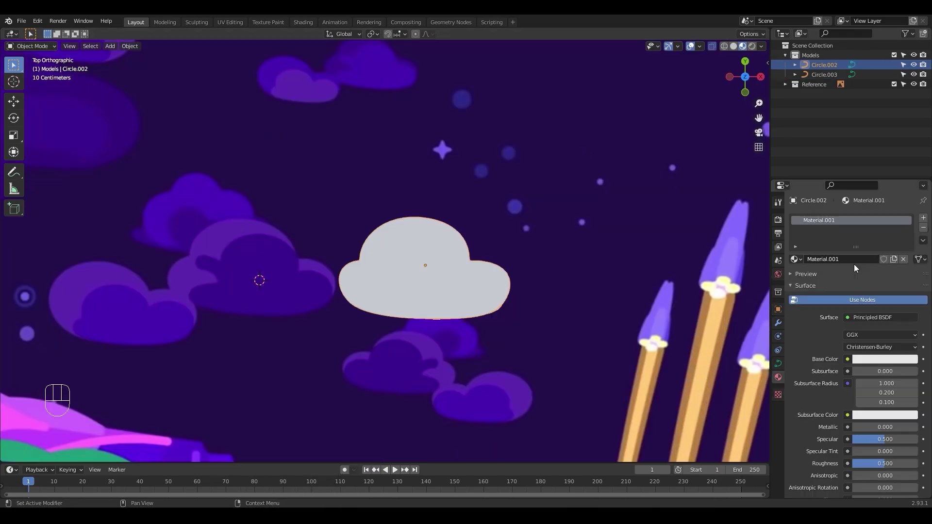
Step: Name the first cloud's material Sky_1 with sampled purple, then raise the second cloud along Z
{"action": "type", "text": "Sk"}
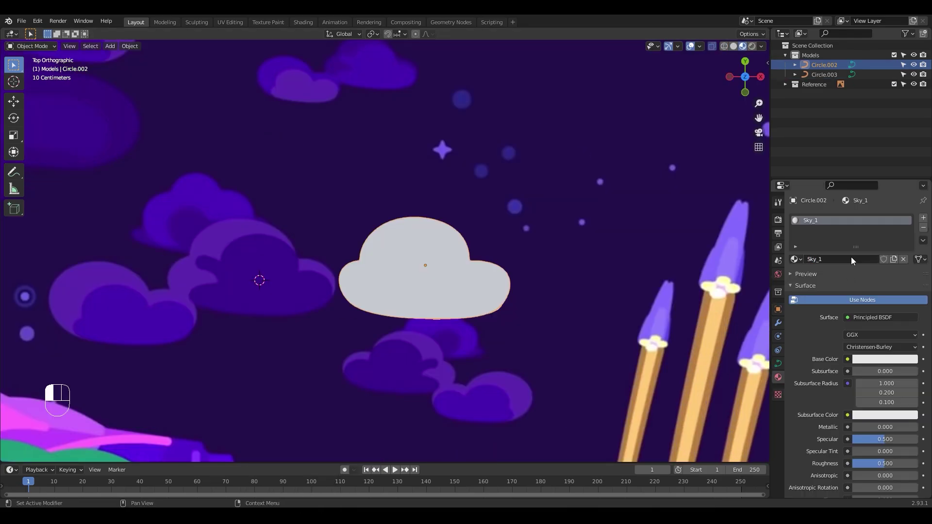
{"action": "left_click", "coordinate": [194, 257]}
{"action": "left_click", "coordinate": [541, 275]}
{"action": "left_click", "coordinate": [497, 298]}
{"action": "key", "text": "g"}
{"action": "key", "text": "z"}
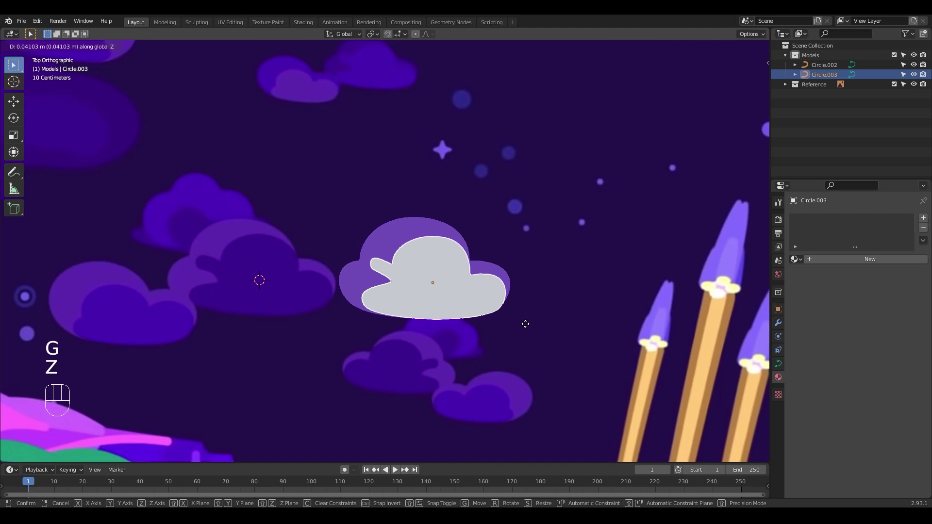
{"action": "left_click", "coordinate": [525, 323]}
Step: Give the second cloud a new Sky_2 material in darker sampled purple, then select both clouds
{"action": "left_click", "coordinate": [869, 259]}
{"action": "left_click", "coordinate": [866, 261]}
{"action": "type", "text": "Sky_2"}
{"action": "key", "text": "Return"}
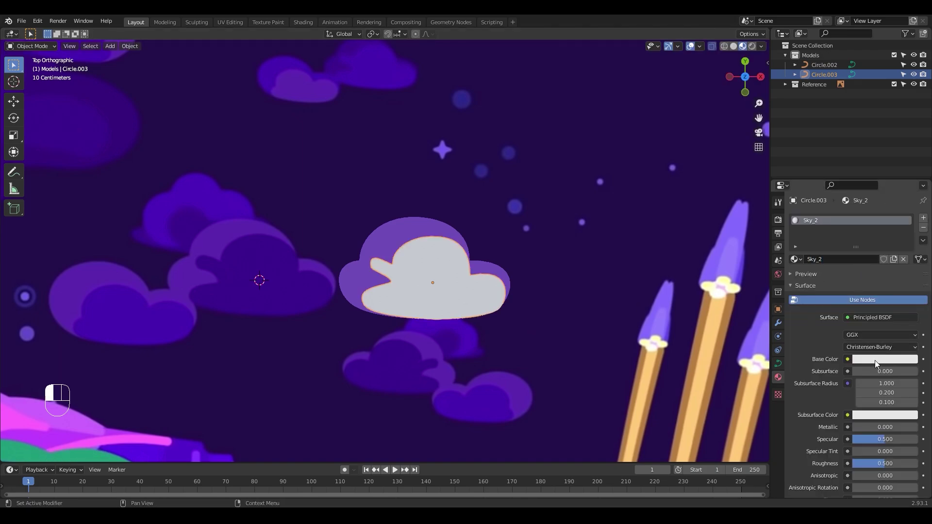
{"action": "key", "text": "e"}
{"action": "left_click", "coordinate": [276, 269]}
{"action": "left_click_drag", "start_coordinate": [332, 205], "coordinate": [473, 275]}
Step: Raise both clouds up and to the right, checking the whole scene from a side view
{"action": "scroll", "coordinate": [473, 275], "scroll_direction": "down", "scroll_amount": 5}
{"action": "left_click", "coordinate": [472, 274]}
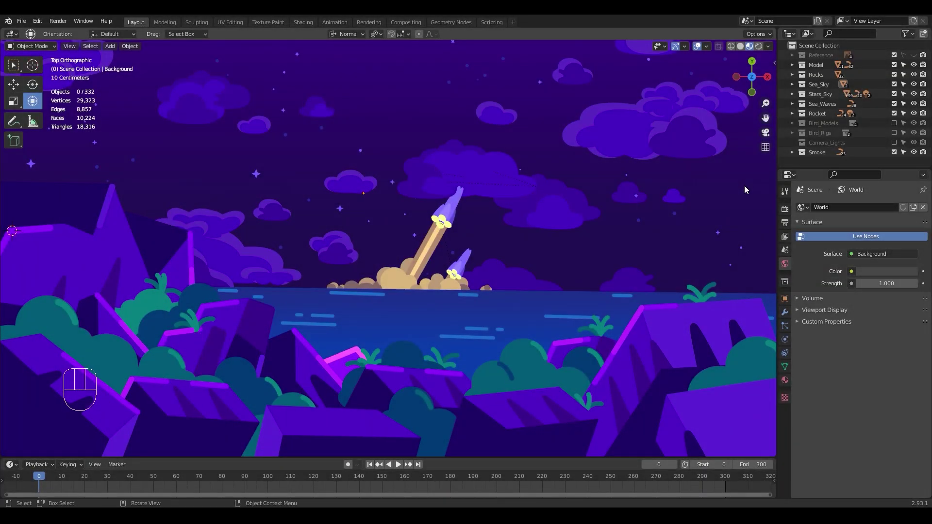
{"action": "middle_click_drag", "start_coordinate": [745, 186], "coordinate": [718, 243], "text": "ctrl"}
{"action": "left_click_drag", "start_coordinate": [512, 371], "coordinate": [490, 408]}
{"action": "left_click_drag", "start_coordinate": [496, 359], "coordinate": [512, 304]}
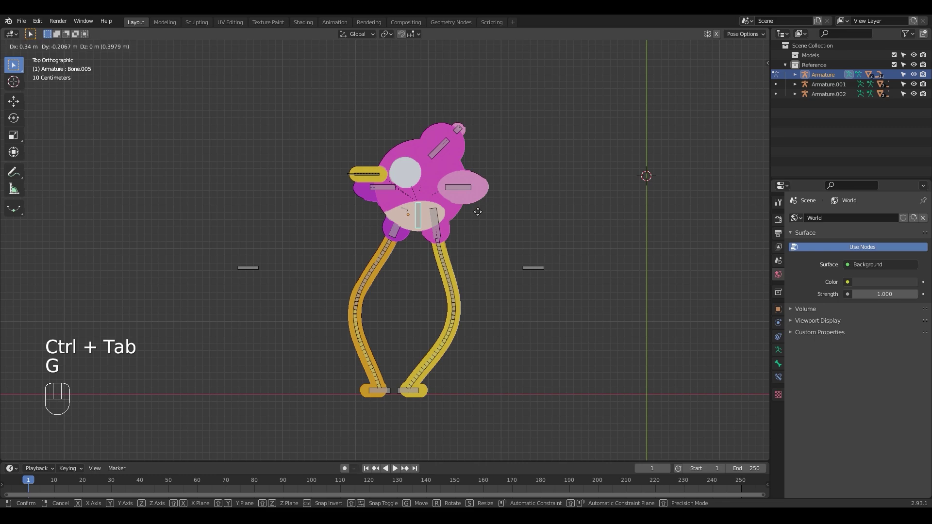
Step: Straighten the bird's legs, leave Pose Mode, and deselect the rig
{"action": "right_click", "coordinate": [489, 251]}
{"action": "middle_click_drag", "start_coordinate": [625, 252], "coordinate": [484, 252], "text": "shift"}
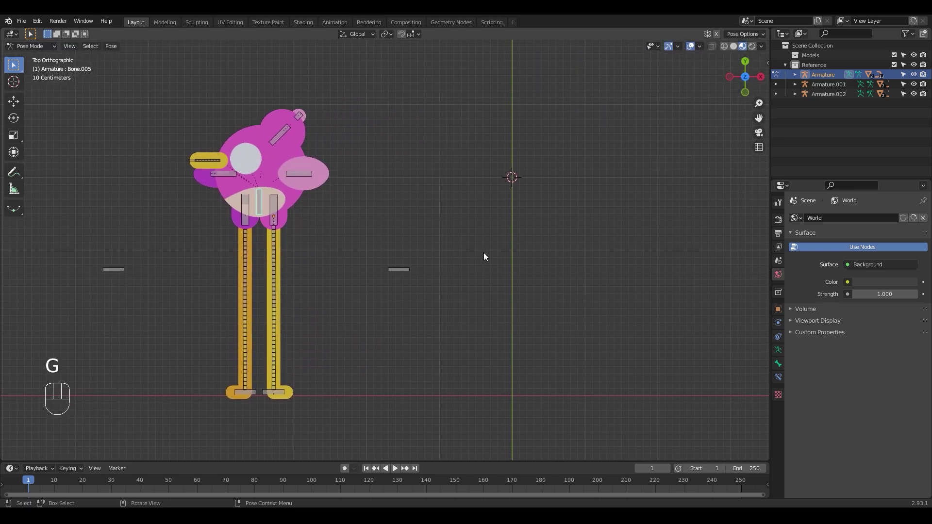
{"action": "key", "text": "ctrl+Tab"}
{"action": "left_click", "coordinate": [484, 252]}
Step: Add a scaled mesh circle beside the bird and bevel its left and right vertices
{"action": "key", "text": "shift+a"}
{"action": "mouse_move", "coordinate": [540, 194]}
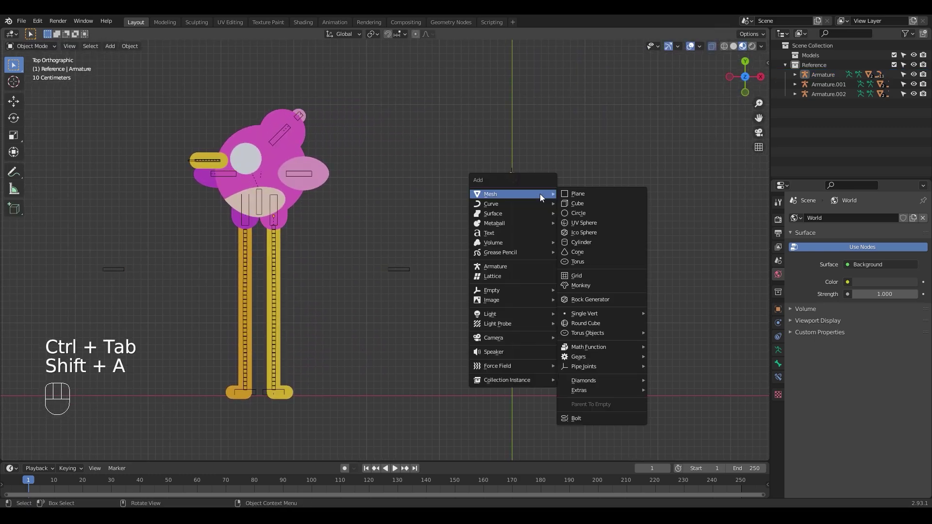
{"action": "left_click", "coordinate": [579, 213]}
{"action": "key", "text": "s"}
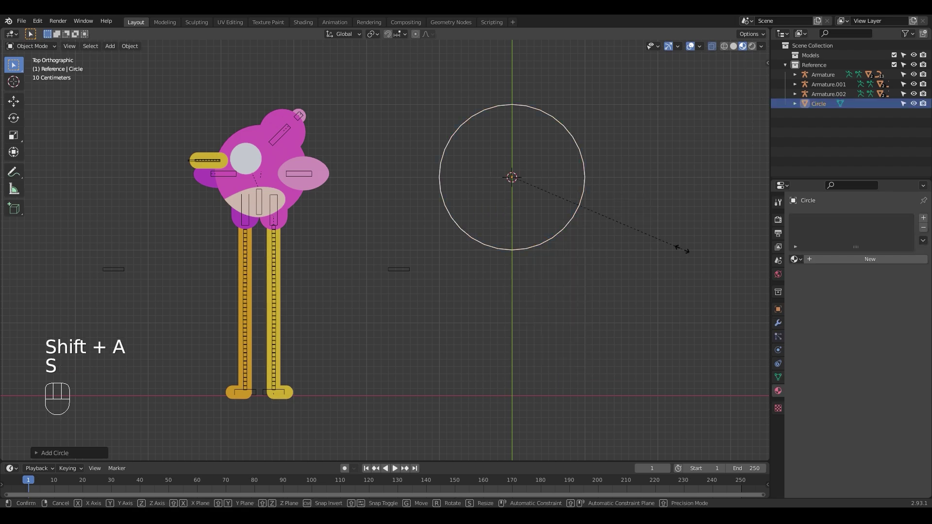
{"action": "left_click", "coordinate": [581, 223]}
{"action": "key", "text": "Tab"}
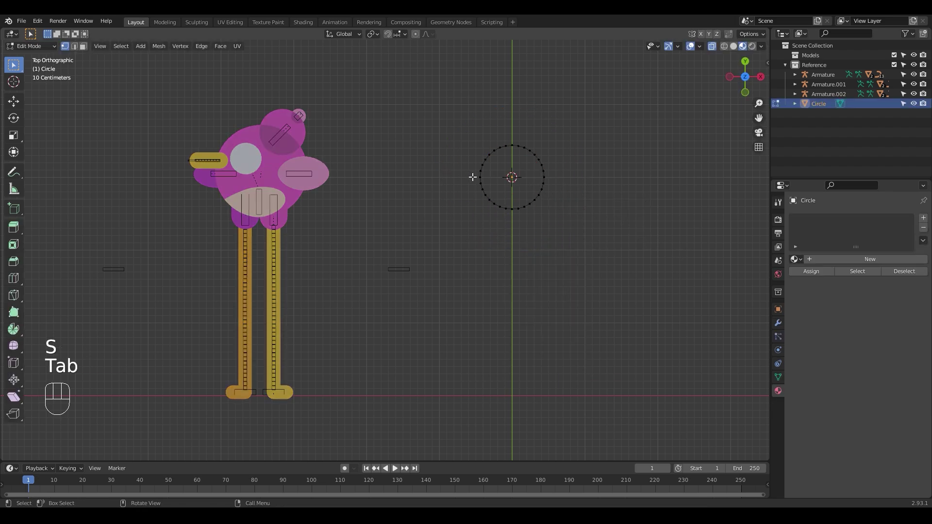
{"action": "left_click_drag", "start_coordinate": [470, 174], "coordinate": [551, 187]}
{"action": "key", "text": "shift+ctrl+b"}
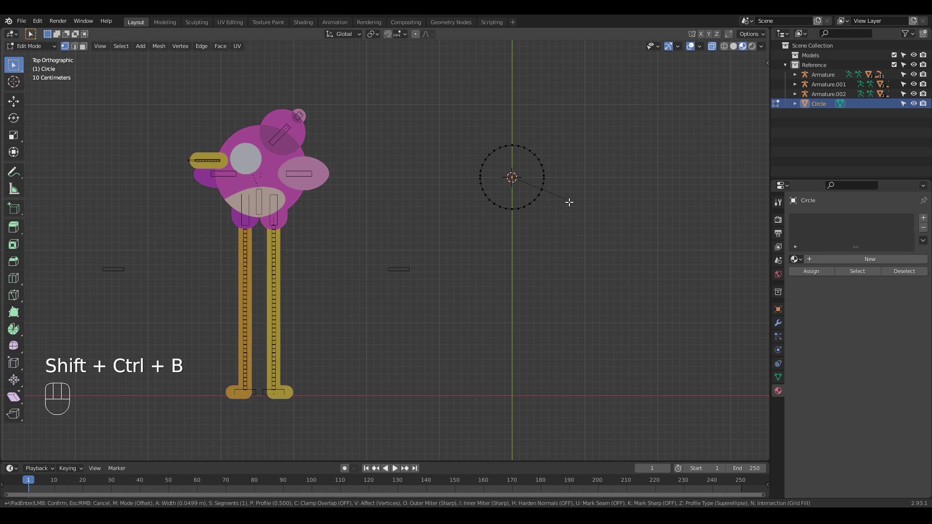
{"action": "left_click", "coordinate": [569, 202]}
Step: Stretch the circle into a narrow capsule leg shape and fill it with a face
{"action": "left_click_drag", "start_coordinate": [600, 264], "coordinate": [468, 179]}
{"action": "key", "text": "g"}
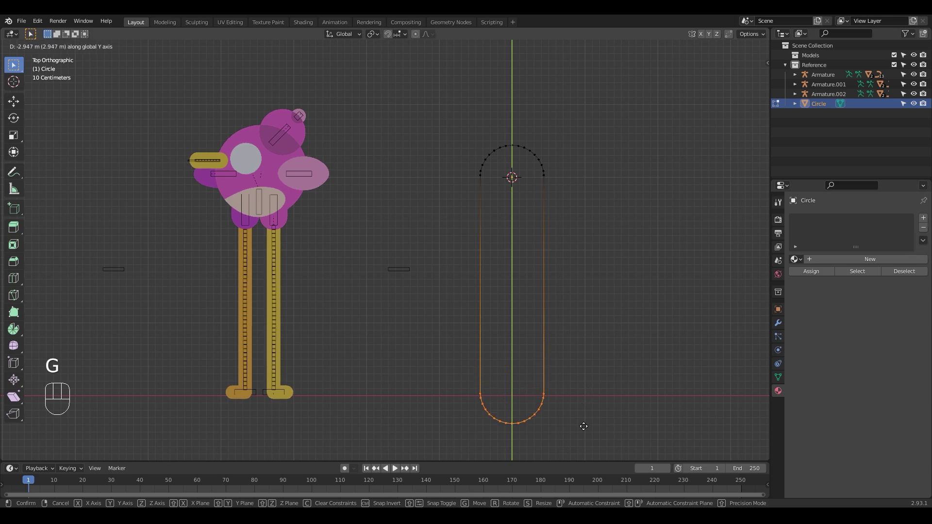
{"action": "left_click", "coordinate": [576, 106]}
{"action": "key", "text": "Tab"}
{"action": "key", "text": "s"}
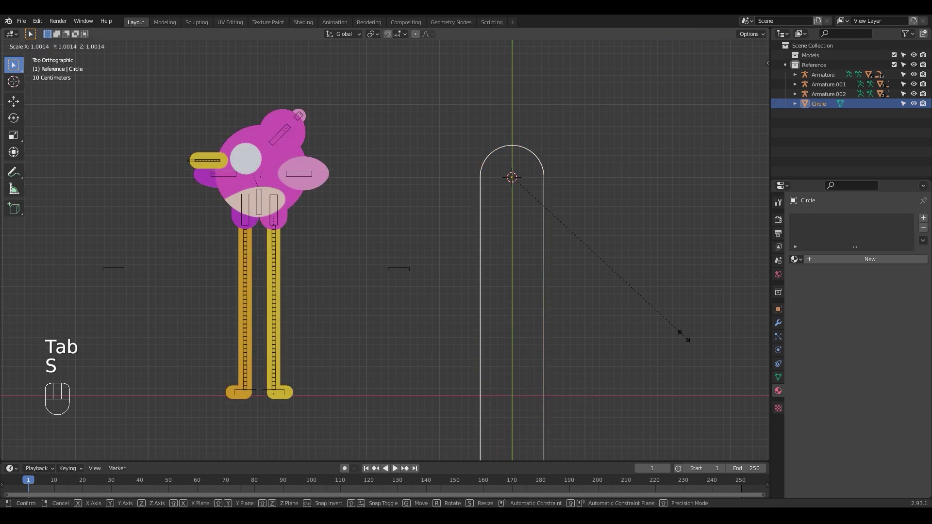
{"action": "left_click", "coordinate": [539, 291]}
{"action": "key", "text": "Tab"}
{"action": "left_click_drag", "start_coordinate": [585, 391], "coordinate": [443, 330]}
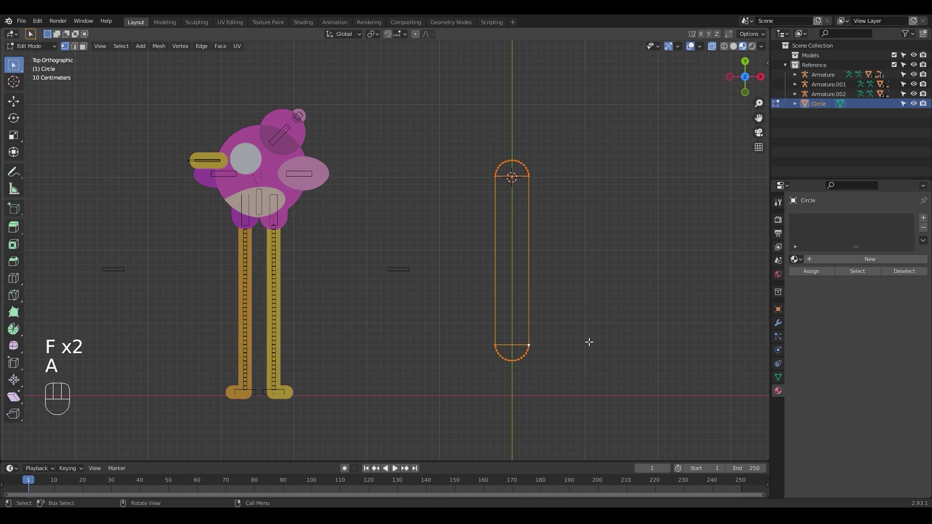
{"action": "key", "text": "f"}
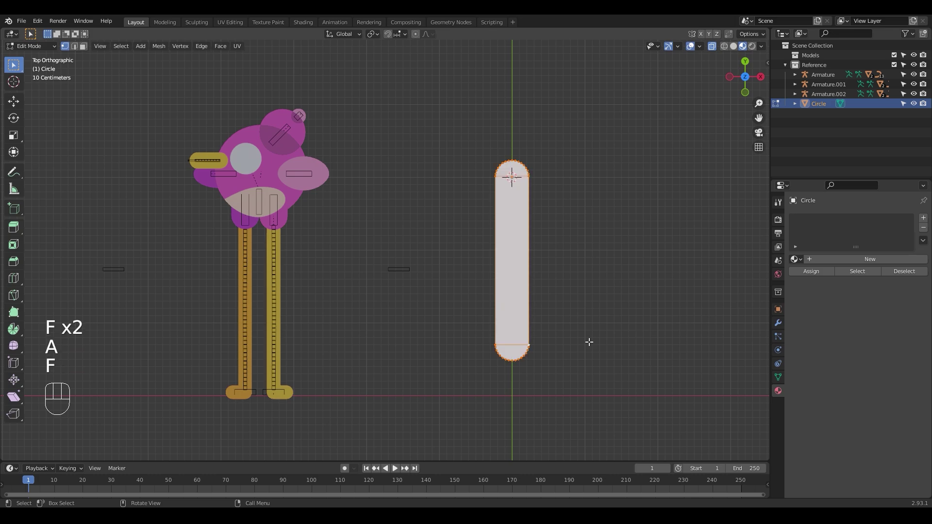
{"action": "left_click", "coordinate": [594, 273]}
Step: Add 35 centred loop cuts across the capsule
{"action": "key", "text": "ctrl+r"}
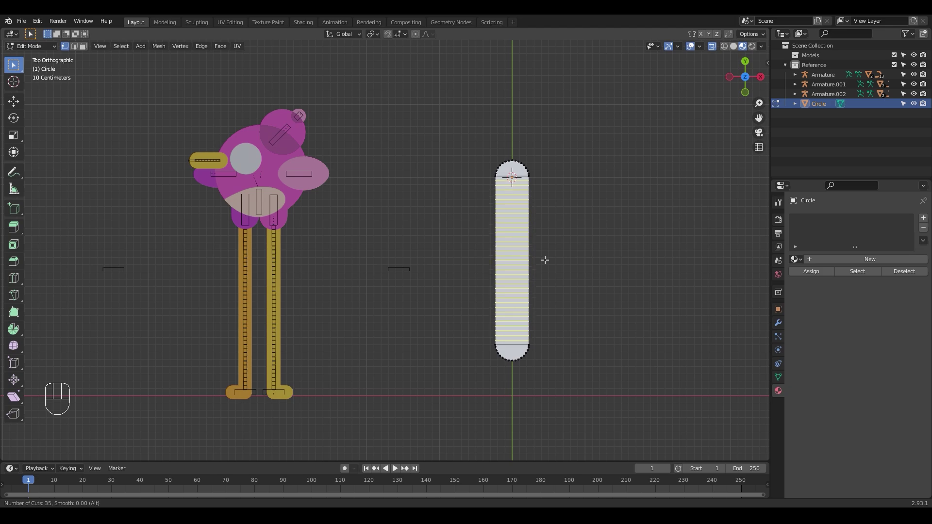
{"action": "left_click", "coordinate": [545, 260]}
{"action": "right_click", "coordinate": [545, 260]}
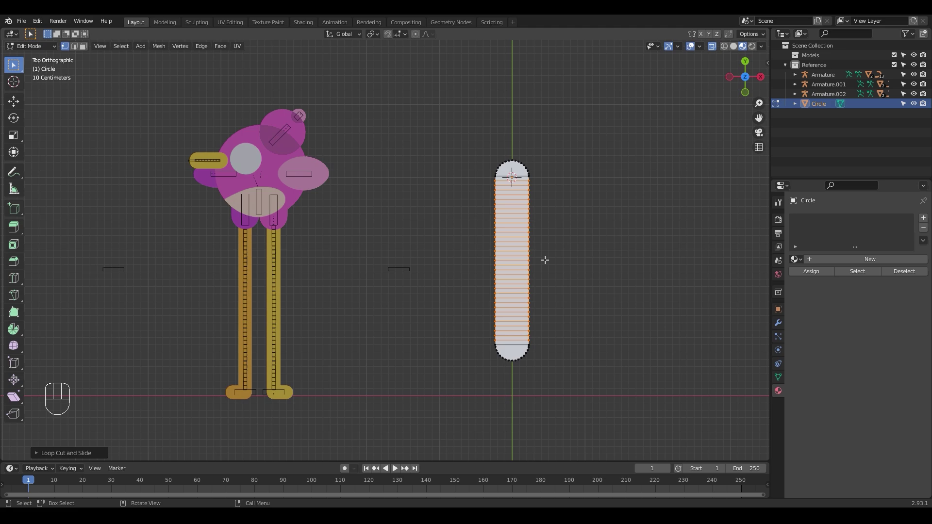
{"action": "key", "text": "ctrl+Tab"}
Step: Test the IK legs by moving each foot control and the hip bone
{"action": "left_click", "coordinate": [605, 250]}
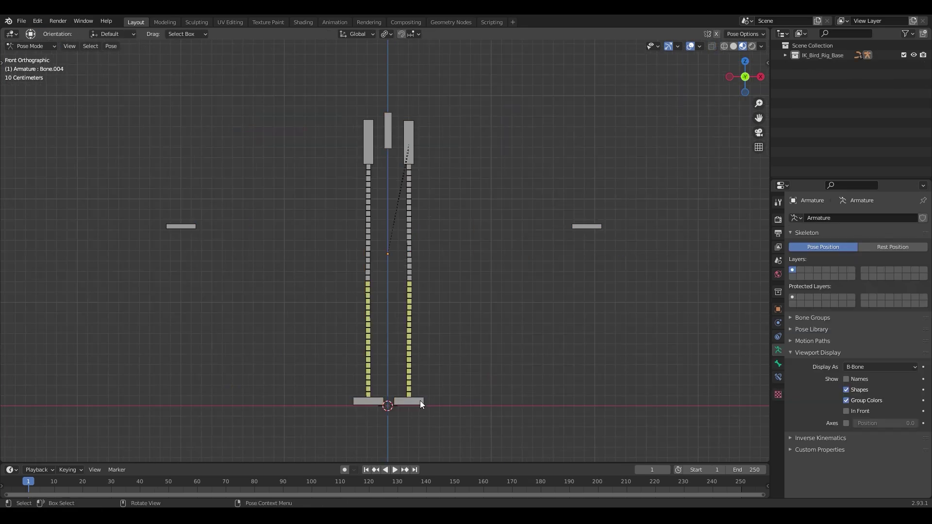
{"action": "left_click", "coordinate": [421, 400]}
{"action": "key", "text": "g"}
{"action": "right_click", "coordinate": [438, 257]}
{"action": "left_click", "coordinate": [373, 403]}
{"action": "key", "text": "g"}
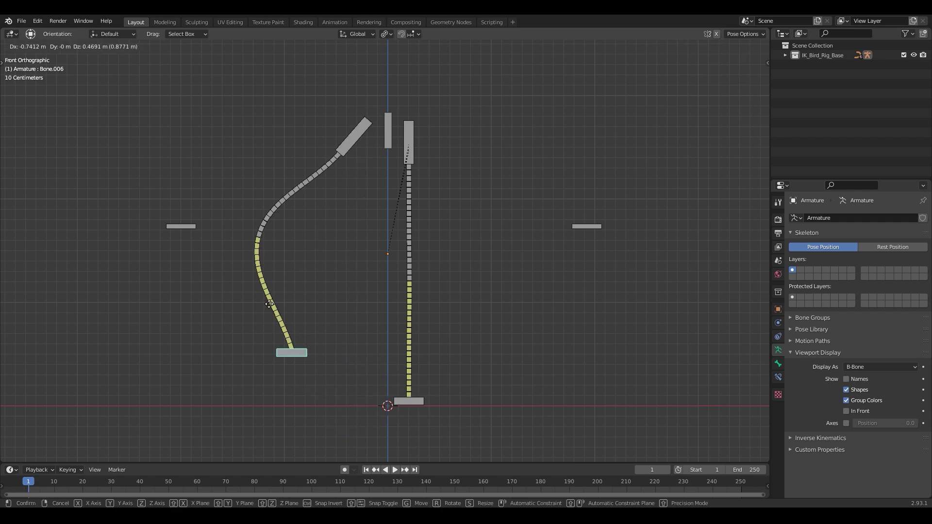
{"action": "right_click", "coordinate": [340, 369]}
{"action": "left_click", "coordinate": [388, 138]}
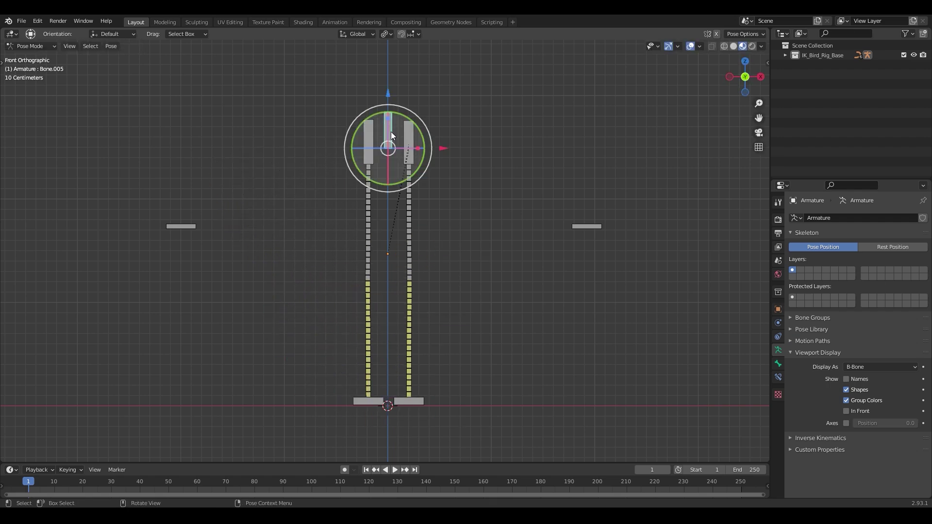
{"action": "key", "text": "g"}
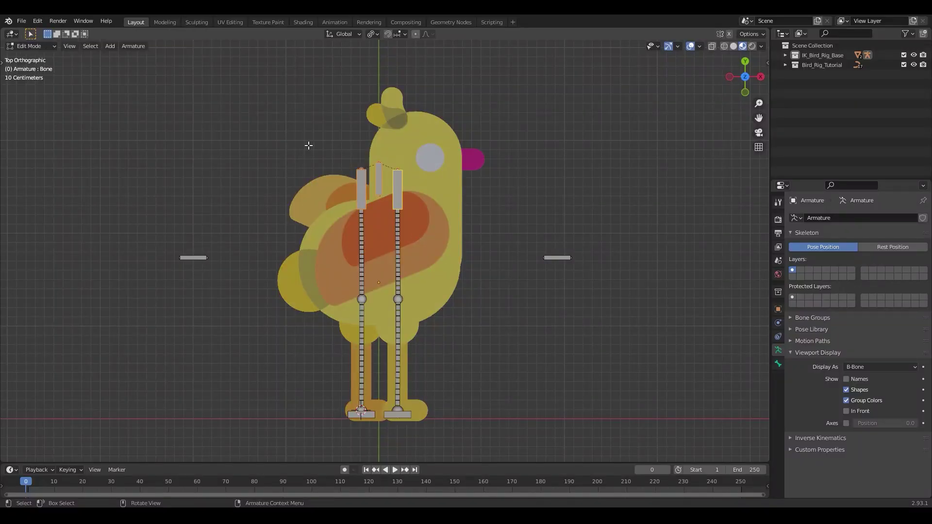
Step: Lower the side bones and the three hip bones 0.5437 m along Y
{"action": "left_click_drag", "start_coordinate": [136, 130], "coordinate": [593, 287]}
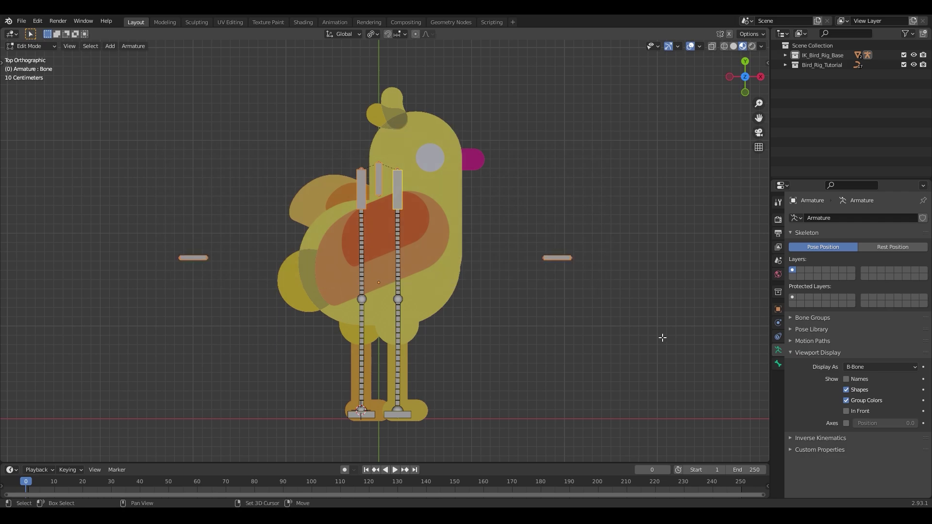
{"action": "key", "text": "g"}
{"action": "key", "text": "y"}
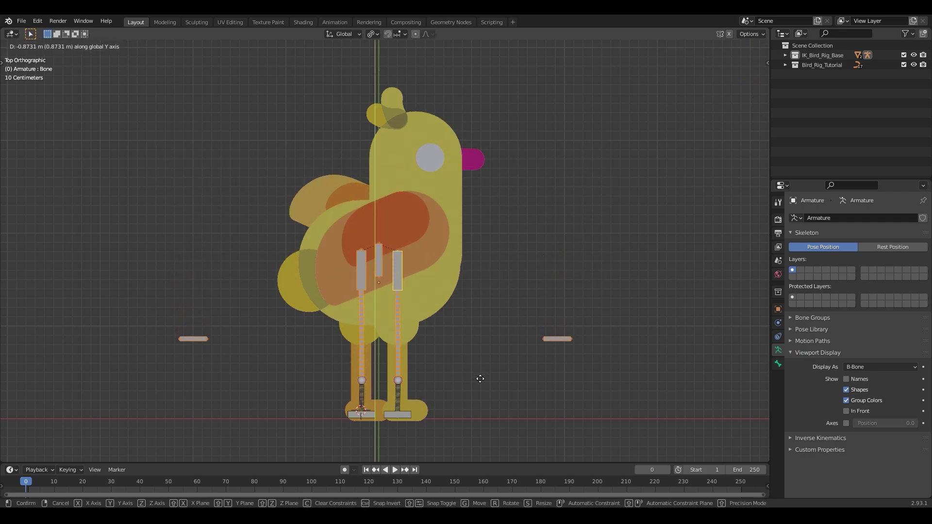
{"action": "left_click", "coordinate": [481, 372]}
{"action": "left_click_drag", "start_coordinate": [301, 184], "coordinate": [472, 311]}
{"action": "key", "text": "g"}
{"action": "key", "text": "y"}
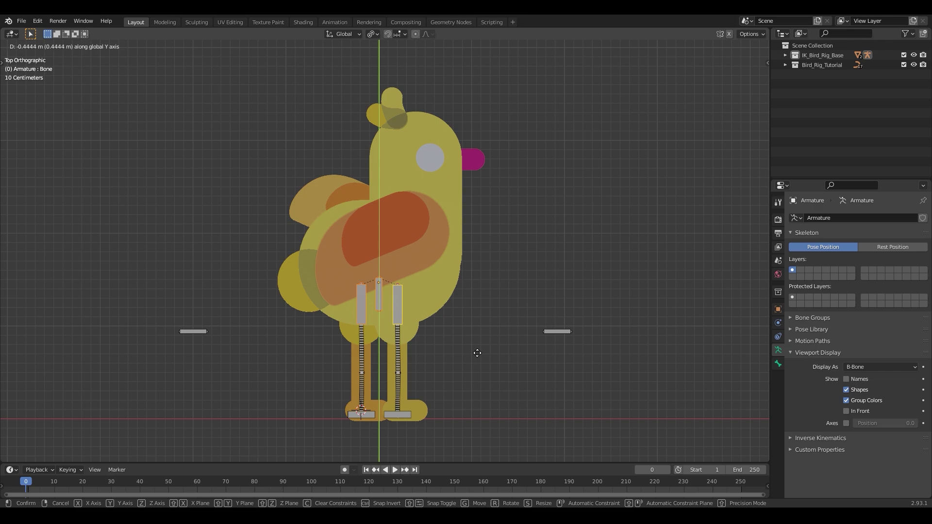
{"action": "left_click", "coordinate": [477, 360]}
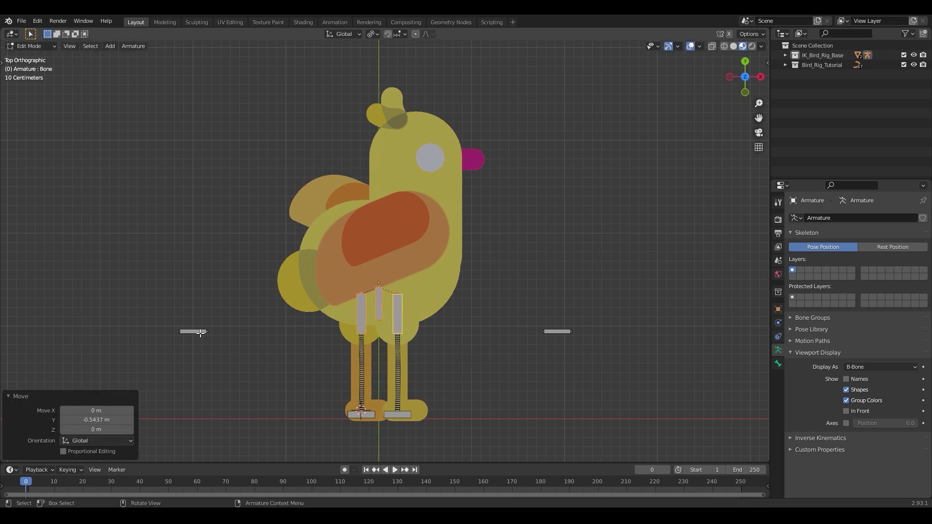
Step: Move the left side bone 3.2622 m along X, then return to Pose Mode
{"action": "left_click", "coordinate": [195, 334]}
{"action": "key", "text": "g"}
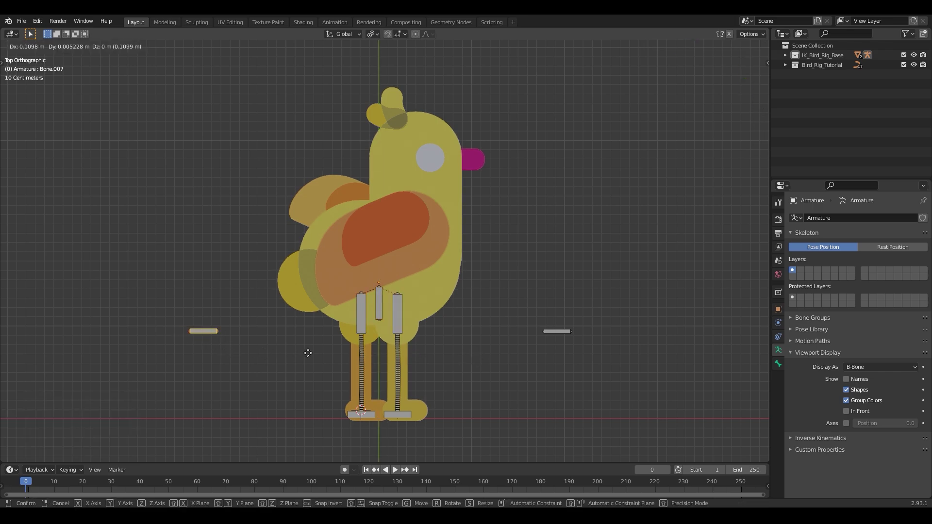
{"action": "key", "text": "x"}
{"action": "left_click", "coordinate": [569, 363]}
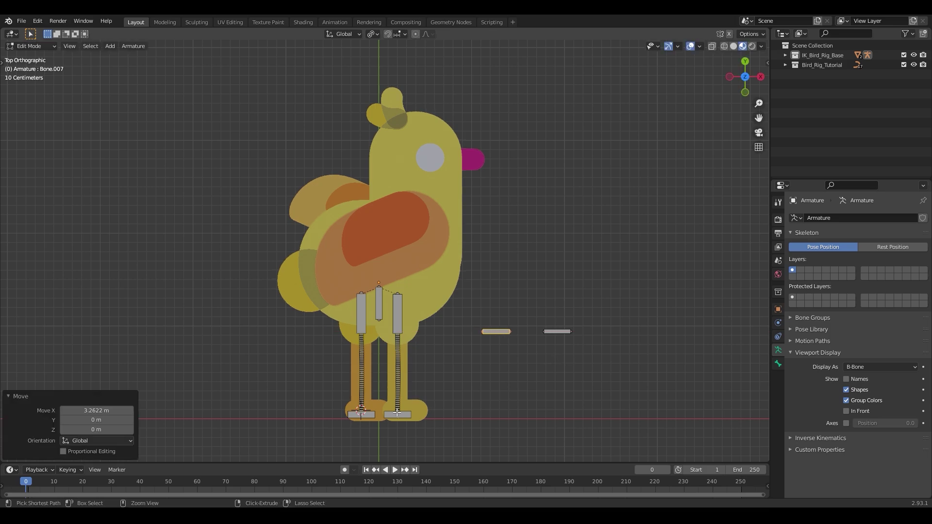
{"action": "key", "text": "ctrl+Tab"}
{"action": "left_click", "coordinate": [387, 444]}
Step: Test the leg by moving the left foot control bone, then cancel the move
{"action": "left_click", "coordinate": [368, 416]}
{"action": "key", "text": "g"}
{"action": "right_click", "coordinate": [375, 357]}
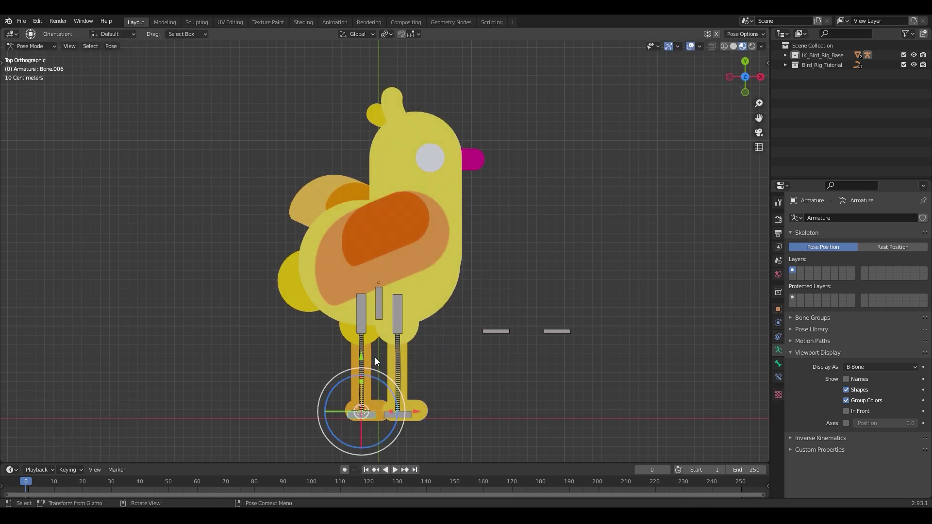
{"action": "key", "text": "g"}
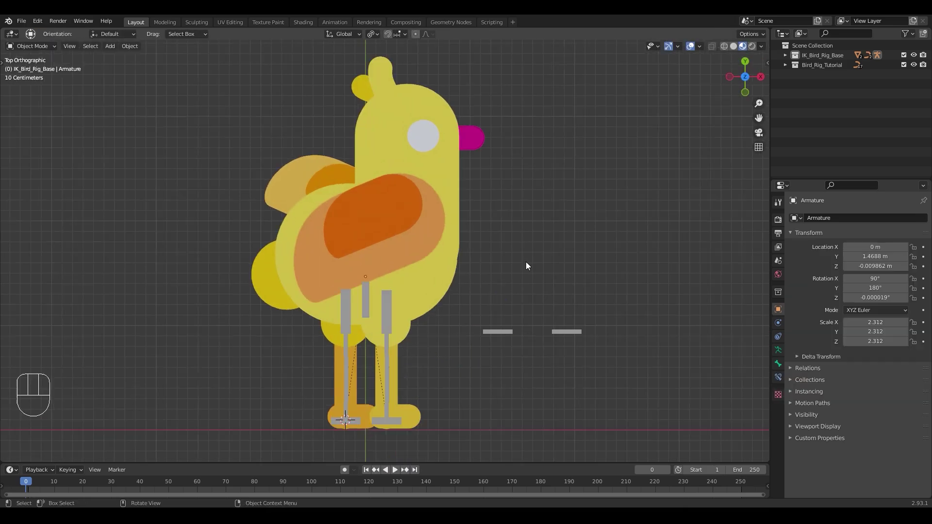
{"action": "key", "text": "Tab"}
{"action": "key", "text": "Tab"}
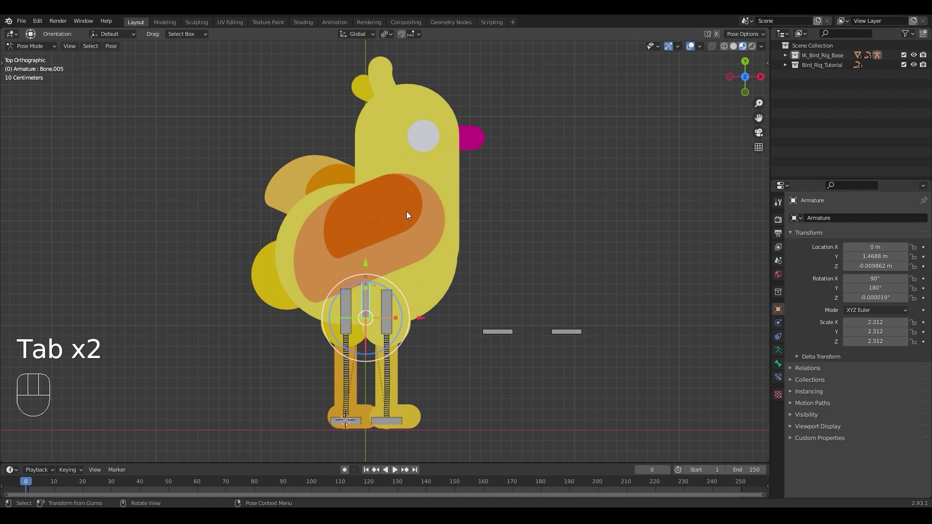
{"action": "key", "text": "ctrl+Tab"}
Step: Add a duplicated bone on the eye, snapped to the 3D cursor and rotated into place
{"action": "left_click", "coordinate": [416, 238]}
{"action": "key", "text": "shift+s"}
{"action": "key", "text": "ctrl+Tab"}
{"action": "key", "text": "shift+d"}
{"action": "key", "text": "shift+s"}
{"action": "key", "text": "r"}
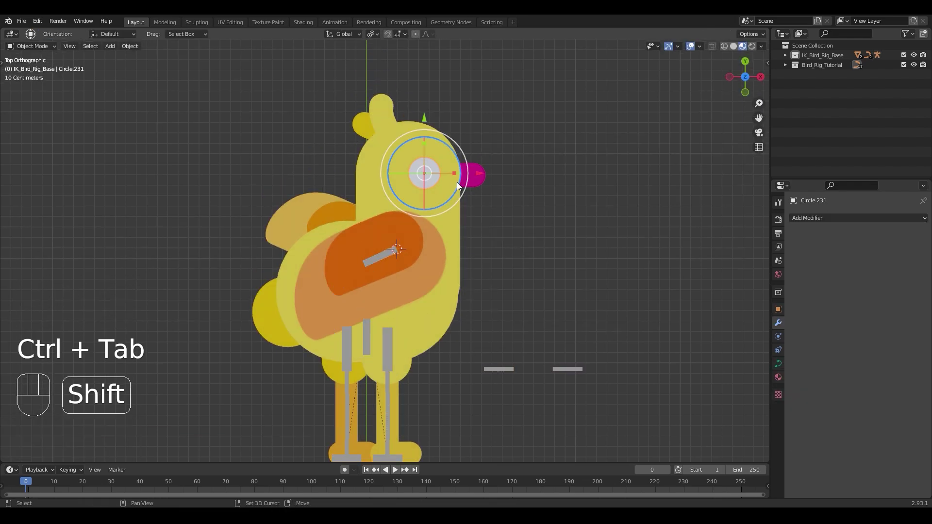
{"action": "key", "text": "shift+d"}
{"action": "key", "text": "Tab"}
Step: Add a duplicated bone on the crest and rotate it into place
{"action": "key", "text": "s"}
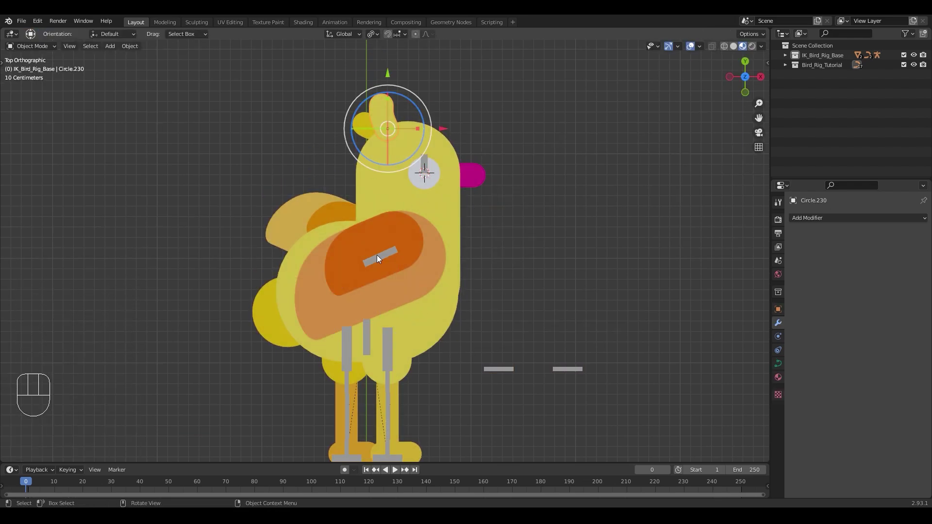
{"action": "key", "text": "ctrl+Tab"}
{"action": "key", "text": "Tab"}
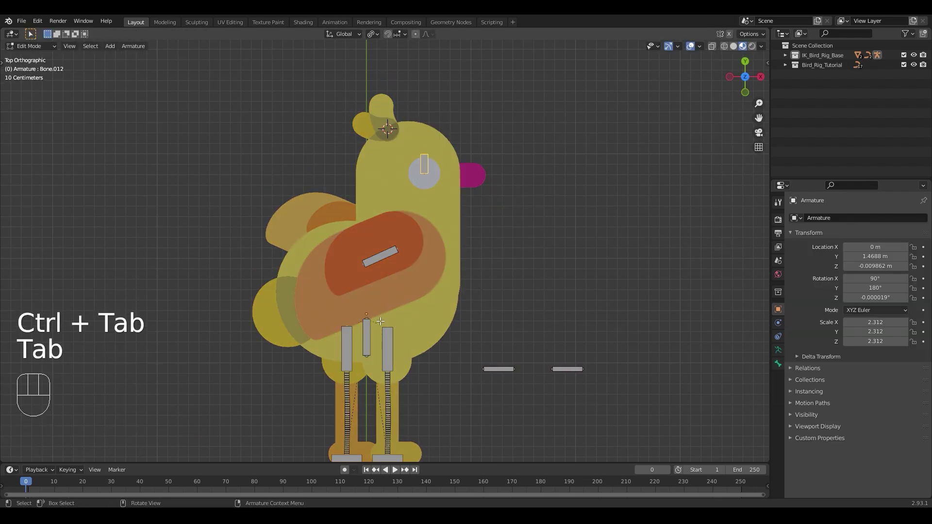
{"action": "key", "text": "shift+d"}
{"action": "key", "text": "r"}
{"action": "key", "text": "Tab"}
Step: Add a tail bone at the 3D cursor, rotated by -90°
{"action": "key", "text": "shift+s"}
{"action": "key", "text": "Tab"}
{"action": "key", "text": "shift+d"}
{"action": "key", "text": "shift+s"}
{"action": "key", "text": "ctrl+Tab"}
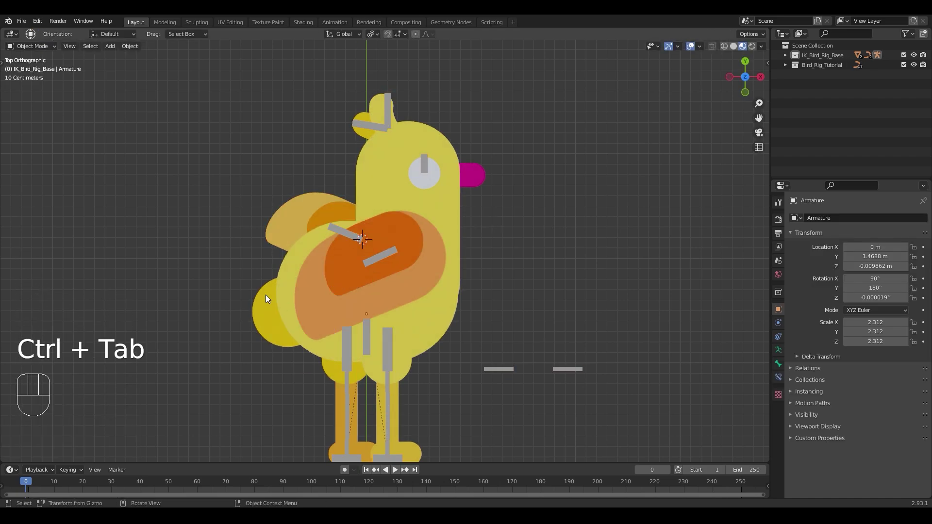
{"action": "key", "text": "Tab"}
Step: Add a smaller bone just below the eye
{"action": "key", "text": "shift+d"}
{"action": "right_click", "coordinate": [470, 270]}
{"action": "key", "text": "shift+s"}
{"action": "key", "text": "r"}
{"action": "key", "text": "ctrl+Tab"}
{"action": "left_click", "coordinate": [485, 234]}
{"action": "key", "text": "shift+s"}
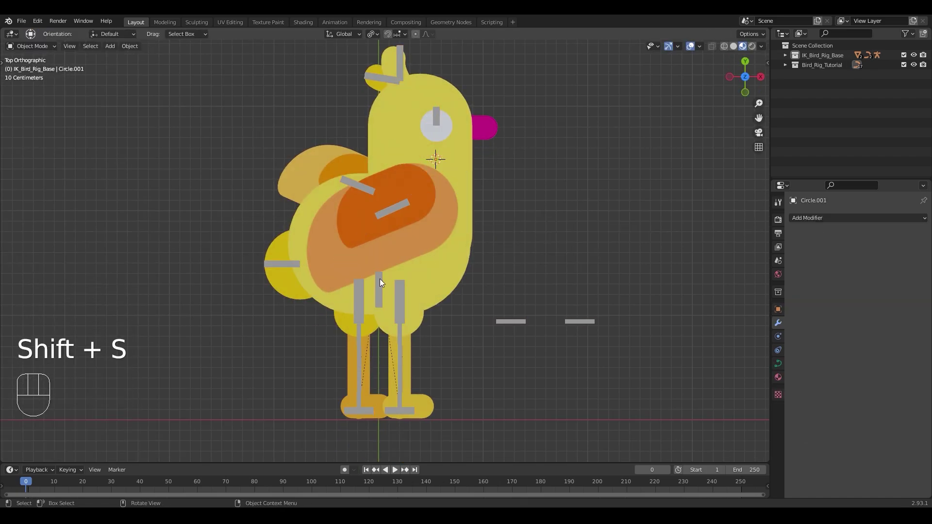
{"action": "key", "text": "Tab"}
{"action": "key", "text": "shift+d"}
Step: Add a beak bone snapped onto the beak and rotated to lie horizontal
{"action": "key", "text": "shift+s"}
{"action": "key", "text": "ctrl+Tab"}
{"action": "key", "text": "Tab"}
{"action": "key", "text": "shift+d"}
{"action": "key", "text": "shift+s"}
{"action": "key", "text": "r"}
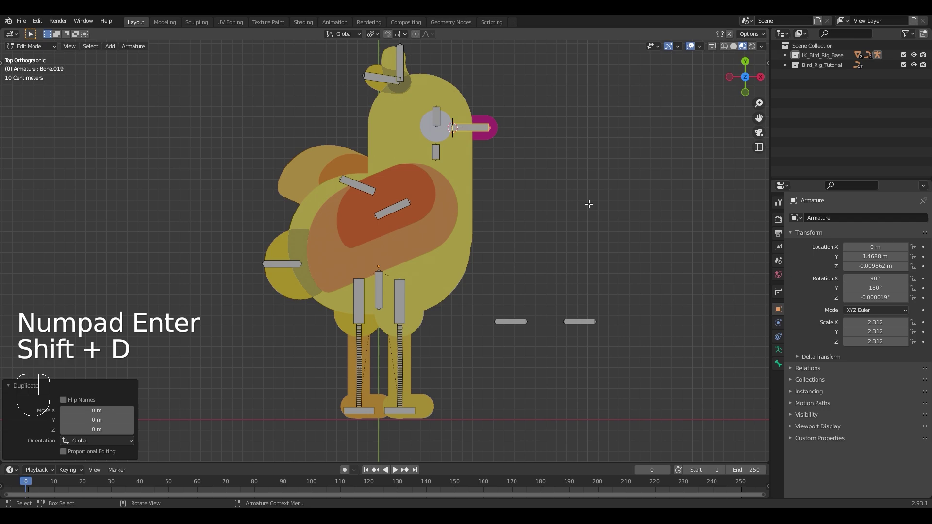
{"action": "key", "text": "ctrl+Tab"}
{"action": "key", "text": "ctrl+Tab"}
Step: Detach the new bones from their parents and select the root, tail, wing, eye and head bones
{"action": "key", "text": "Tab"}
{"action": "left_click", "coordinate": [378, 286]}
{"action": "left_click", "coordinate": [282, 264], "text": "shift"}
{"action": "left_click", "coordinate": [393, 209], "text": "shift"}
{"action": "left_click", "coordinate": [436, 152], "text": "shift"}
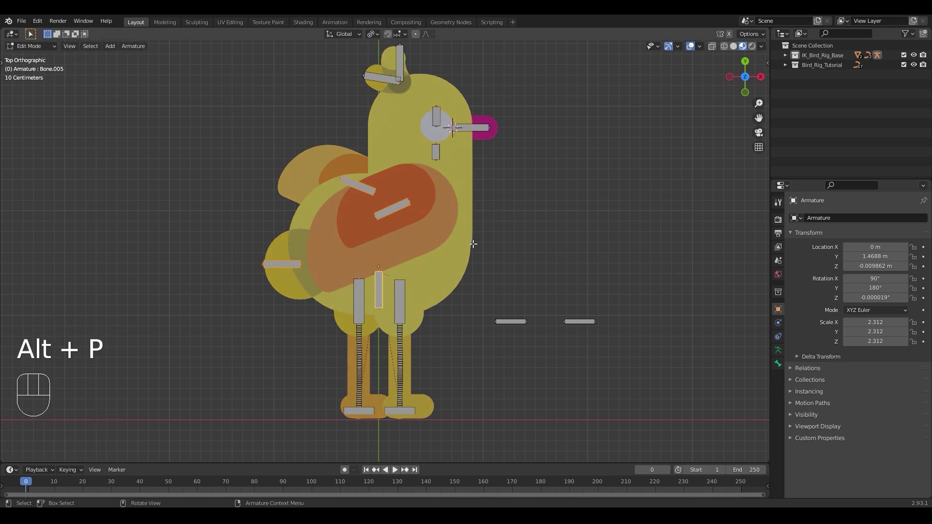
{"action": "key", "text": "Tab"}
{"action": "key", "text": "shift+d"}
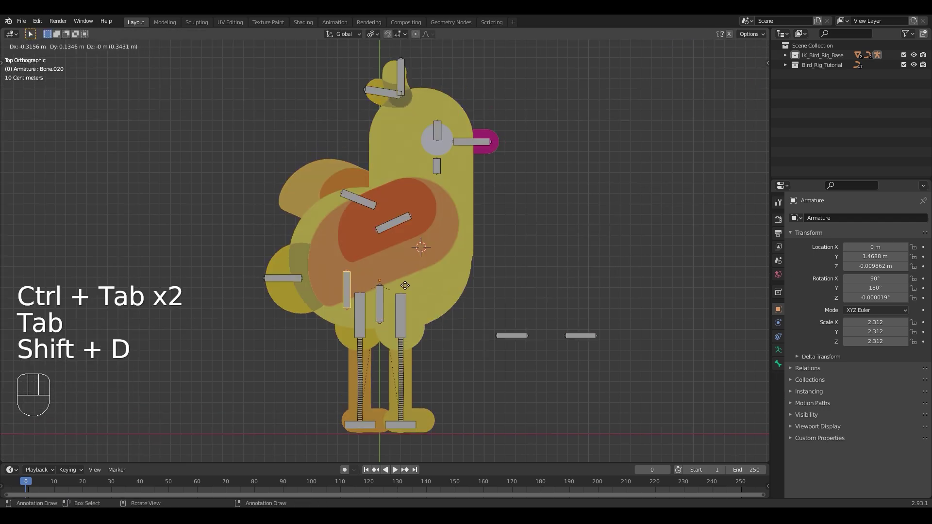
{"action": "left_click", "coordinate": [422, 246]}
{"action": "key", "text": "shift+s"}
{"action": "left_click", "coordinate": [406, 77]}
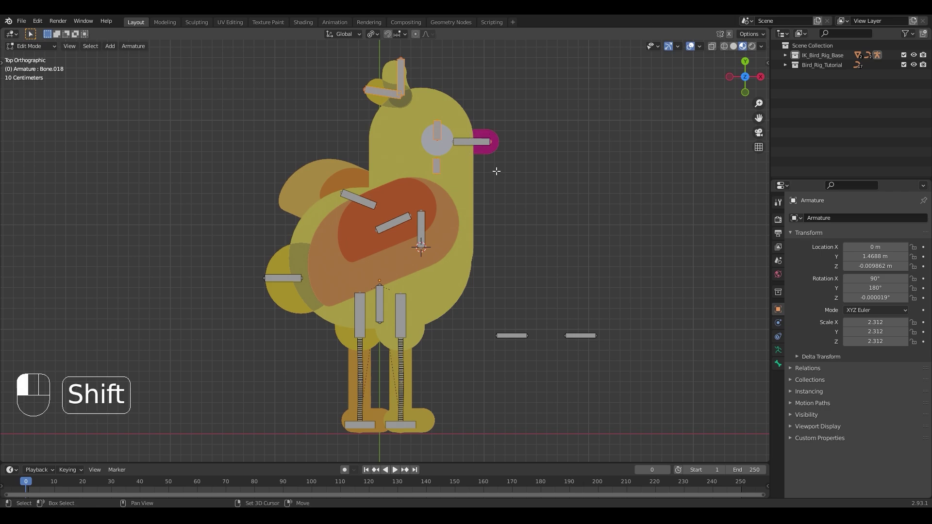
Step: Add the beak bone to the selection and parent the bones with Keep Offset
{"action": "left_click_drag", "start_coordinate": [454, 127], "coordinate": [513, 167], "text": "shift"}
{"action": "key", "text": "g"}
{"action": "right_click", "coordinate": [473, 227]}
{"action": "key", "text": "ctrl+p"}
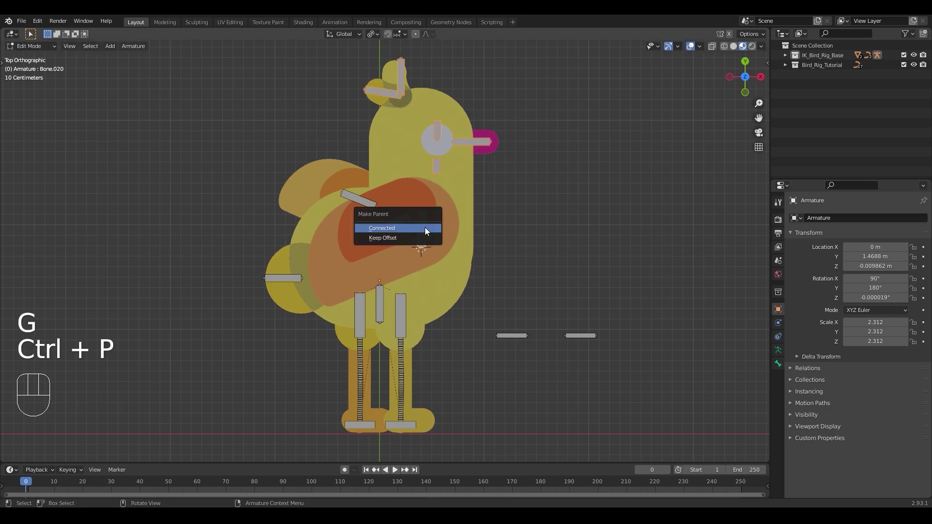
{"action": "left_click", "coordinate": [425, 231]}
Step: Parent another bone and the upper wing bone to the hip bone, keeping offsets
{"action": "left_click", "coordinate": [421, 229]}
{"action": "left_click", "coordinate": [380, 301], "text": "shift"}
{"action": "key", "text": "ctrl+p"}
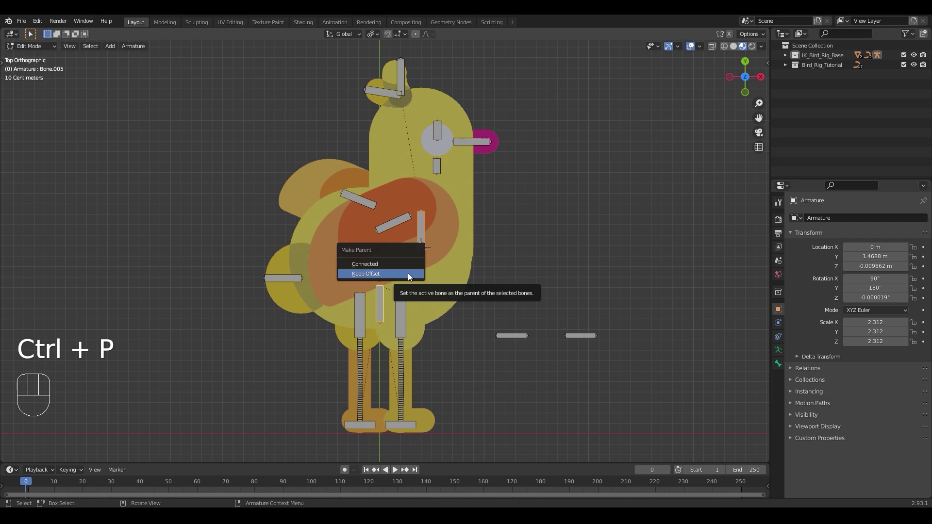
{"action": "left_click", "coordinate": [409, 277]}
{"action": "left_click", "coordinate": [363, 204]}
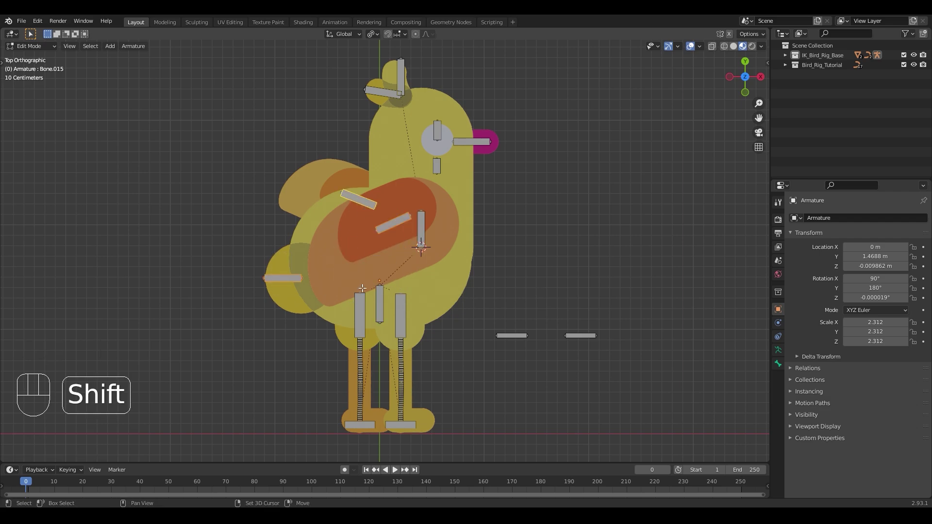
{"action": "key", "text": "ctrl+p"}
{"action": "left_click", "coordinate": [384, 304]}
Step: Test-rotate the body and neck bones in Pose Mode, cancelling each rotation
{"action": "key", "text": "ctrl+Tab"}
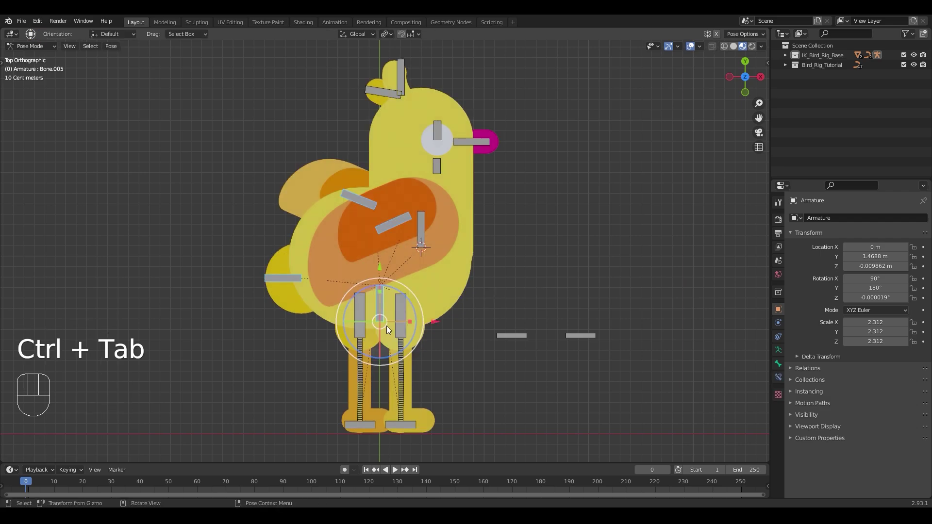
{"action": "key", "text": "r"}
{"action": "right_click", "coordinate": [429, 222]}
{"action": "left_click", "coordinate": [424, 224]}
{"action": "key", "text": "r"}
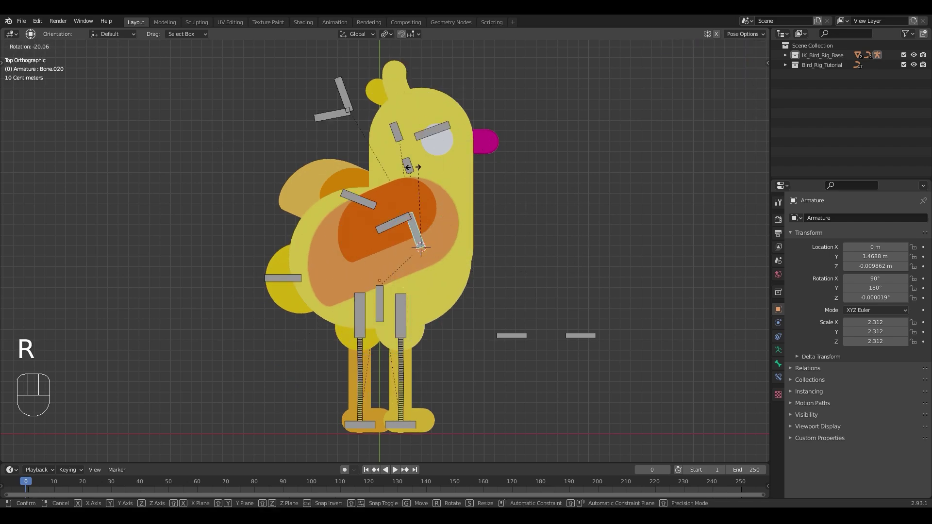
{"action": "right_click", "coordinate": [462, 186]}
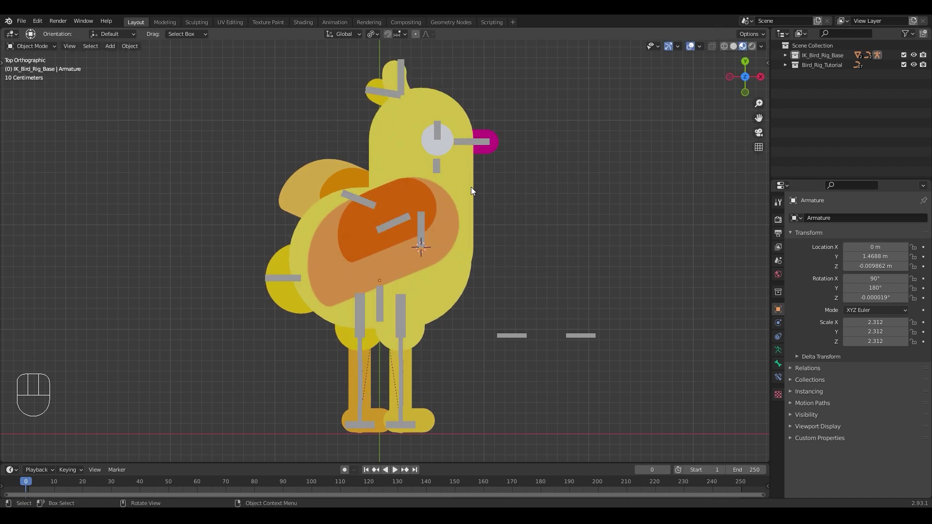
Step: Parent the bird's body mesh to the central body bone
{"action": "left_click", "coordinate": [471, 188]}
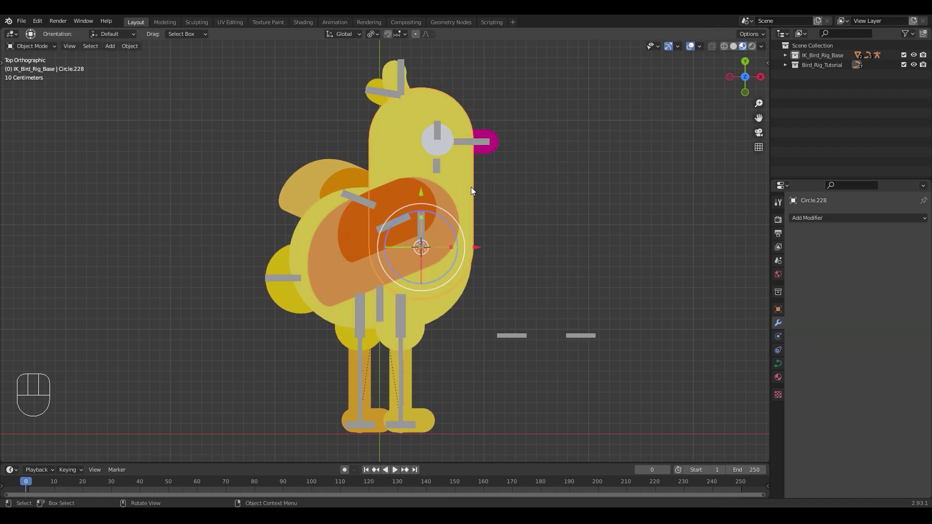
{"action": "left_click", "coordinate": [423, 223], "text": "shift"}
{"action": "key", "text": "ctrl+Tab"}
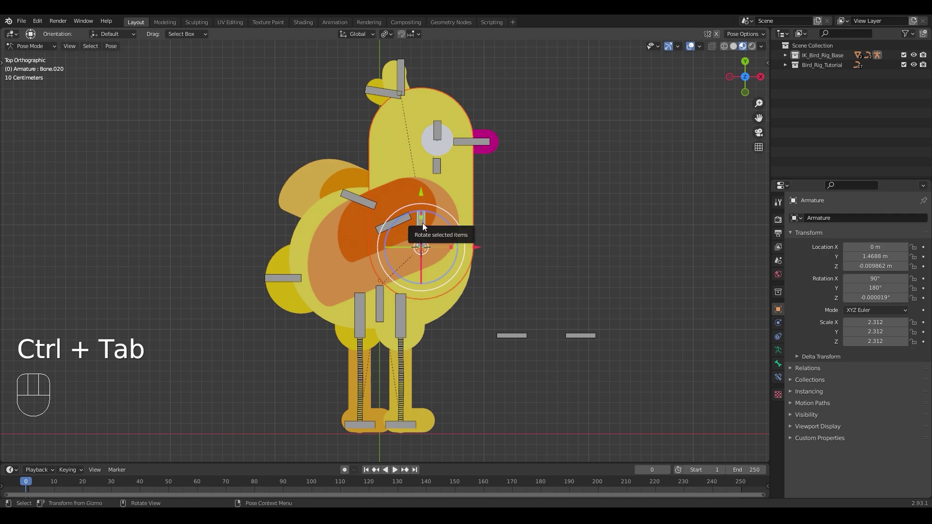
{"action": "left_click", "coordinate": [421, 223]}
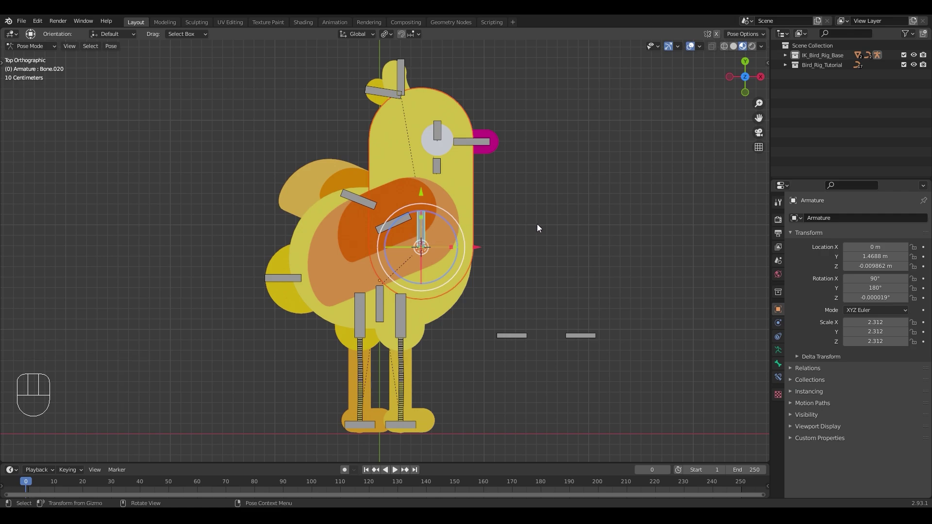
{"action": "key", "text": "ctrl+p"}
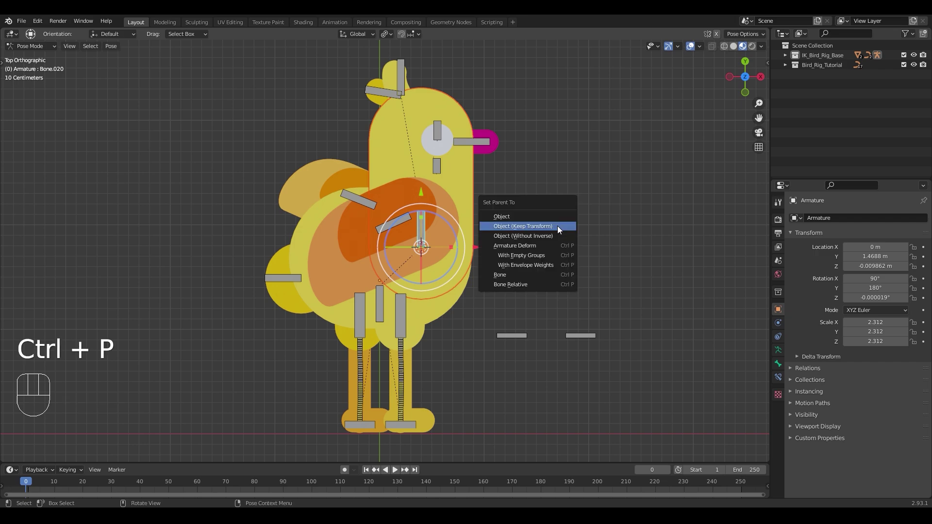
{"action": "left_click", "coordinate": [537, 275]}
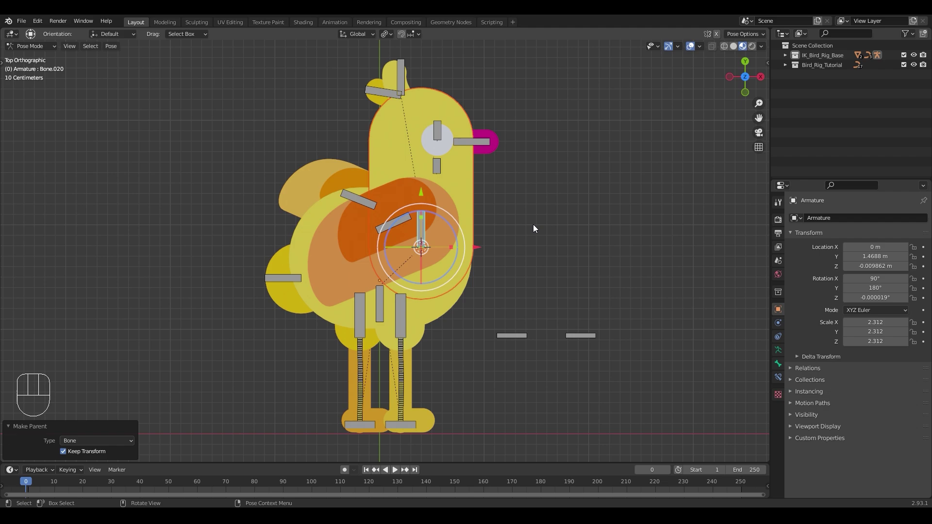
Step: Test-rotate the head bone in Pose Mode and cancel it
{"action": "key", "text": "ctrl+Tab"}
{"action": "key", "text": "Tab"}
{"action": "key", "text": "ctrl+Tab"}
{"action": "key", "text": "r"}
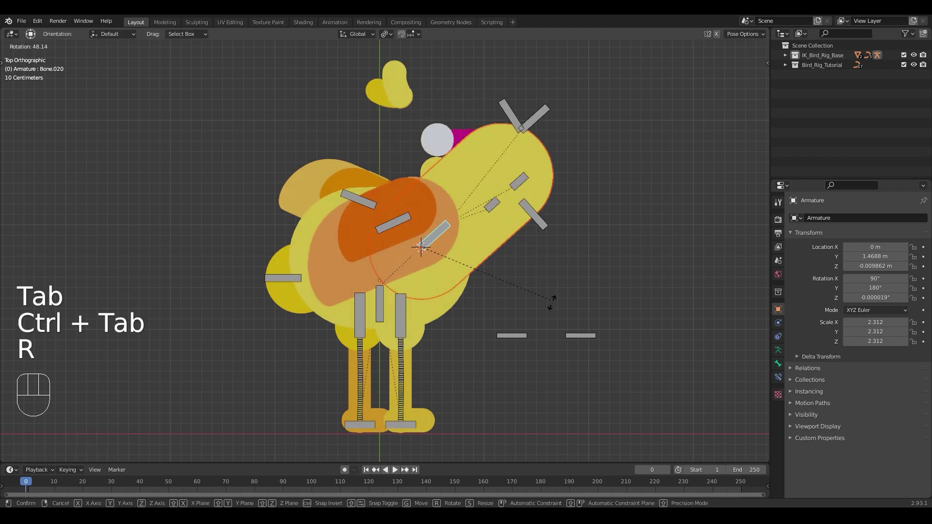
{"action": "right_click", "coordinate": [527, 235]}
{"action": "key", "text": "ctrl+Tab"}
Step: Parent the pink beak and other body shapes to their controlling bones
{"action": "left_click", "coordinate": [482, 144]}
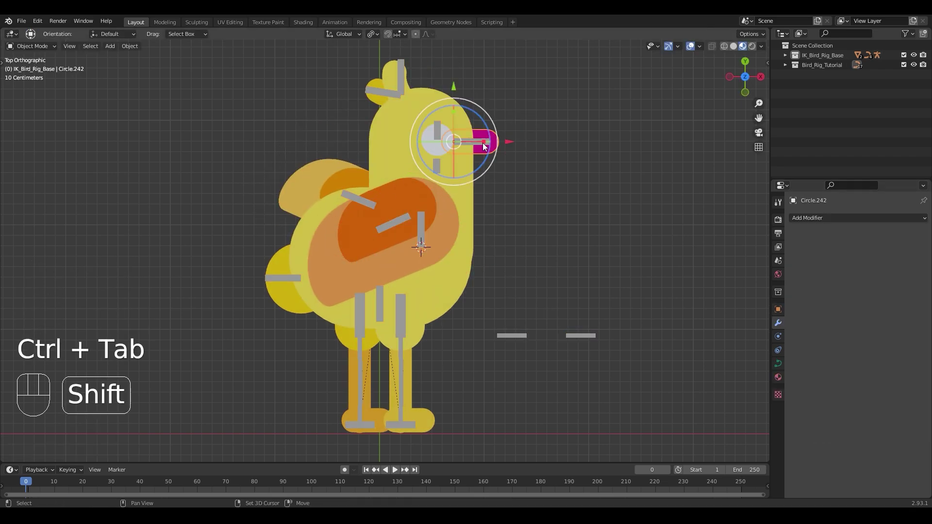
{"action": "left_click", "coordinate": [483, 143], "text": "shift"}
{"action": "key", "text": "ctrl+p"}
{"action": "left_click", "coordinate": [438, 126]}
{"action": "left_click", "coordinate": [438, 127], "text": "shift"}
{"action": "key", "text": "ctrl+p"}
{"action": "left_click", "coordinate": [279, 278]}
{"action": "left_click", "coordinate": [279, 278], "text": "shift"}
{"action": "key", "text": "ctrl+p"}
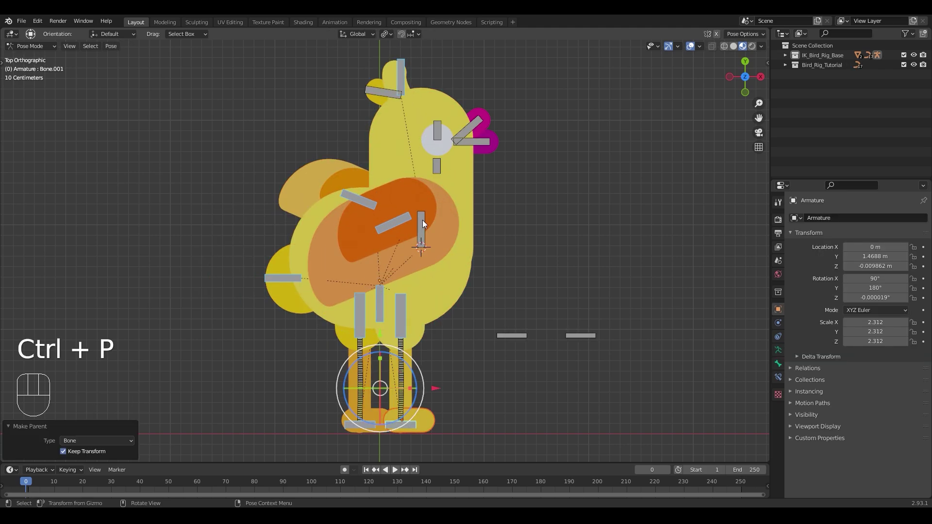
Step: Test-rotate the chest bone, parent the selection to it, and test the head
{"action": "left_click", "coordinate": [423, 223]}
{"action": "key", "text": "r"}
{"action": "right_click", "coordinate": [439, 279]}
{"action": "key", "text": "ctrl+p"}
{"action": "key", "text": "r"}
{"action": "right_click", "coordinate": [467, 193]}
Step: Test the beak, lower beak, eye and head feather bones by rotating or moving them
{"action": "left_click", "coordinate": [470, 128]}
{"action": "key", "text": "r"}
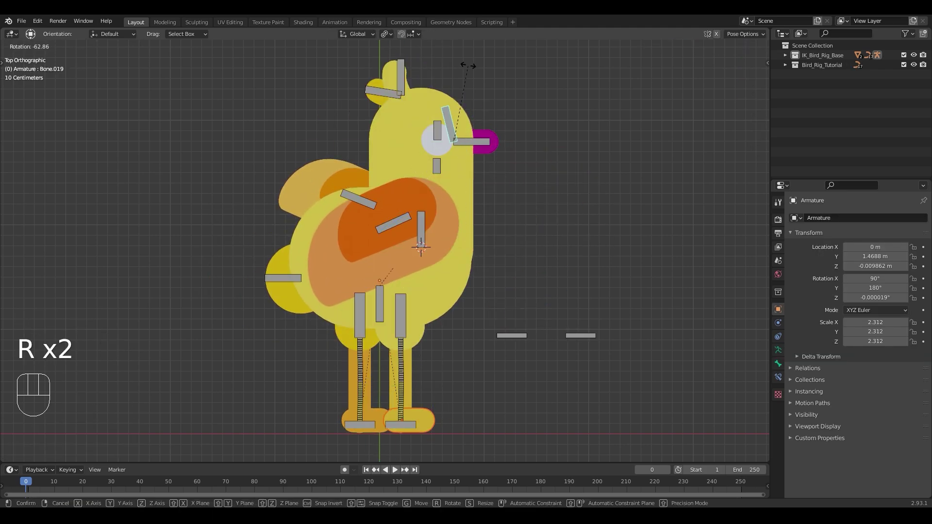
{"action": "right_click", "coordinate": [468, 66]}
{"action": "left_click", "coordinate": [475, 142]}
{"action": "key", "text": "r"}
{"action": "left_click", "coordinate": [437, 131]}
{"action": "key", "text": "g"}
{"action": "left_click", "coordinate": [383, 92]}
{"action": "key", "text": "r"}
{"action": "left_click", "coordinate": [401, 77]}
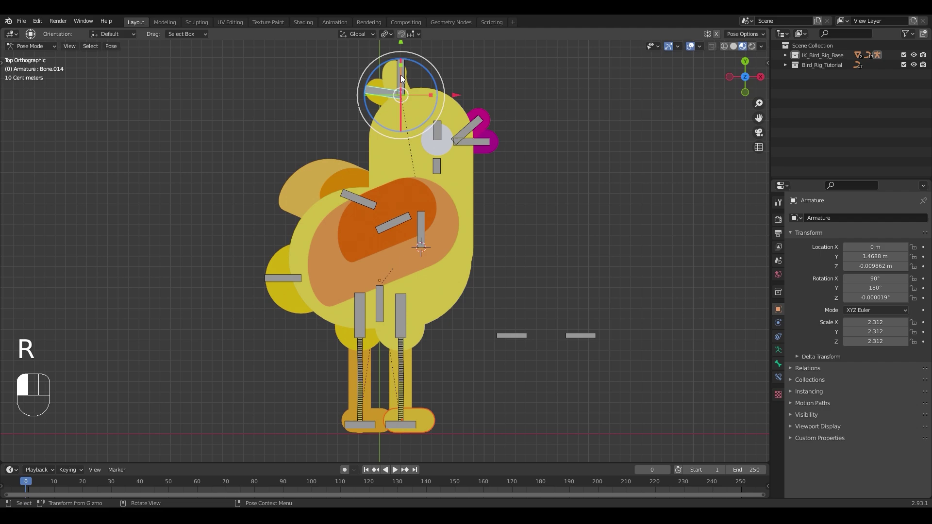
{"action": "key", "text": "r"}
Step: Test both wing bones, the tail bone and the body bone, cancelling each change
{"action": "left_click", "coordinate": [368, 204]}
{"action": "key", "text": "r"}
{"action": "right_click", "coordinate": [429, 199]}
{"action": "left_click", "coordinate": [395, 223]}
{"action": "key", "text": "r"}
{"action": "right_click", "coordinate": [439, 278]}
{"action": "left_click", "coordinate": [289, 278]}
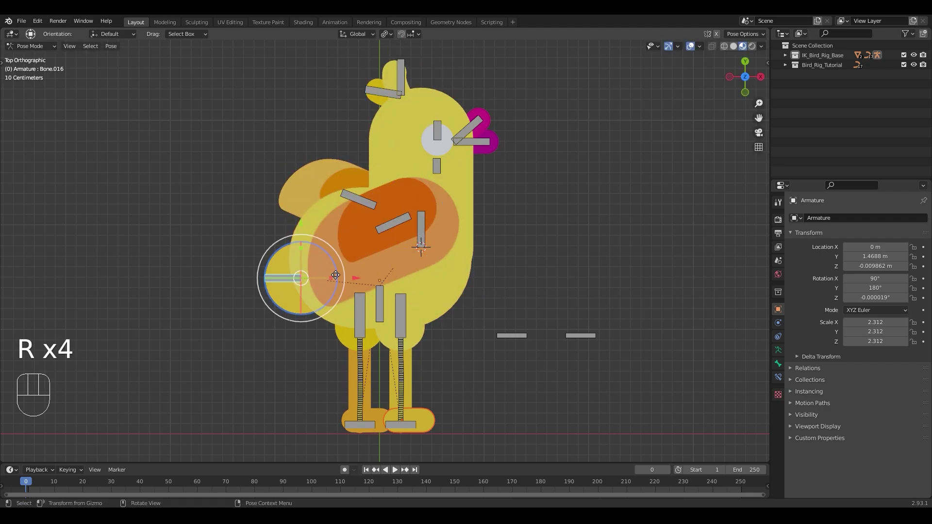
{"action": "key", "text": "g"}
{"action": "right_click", "coordinate": [349, 283]}
{"action": "left_click", "coordinate": [379, 306]}
{"action": "key", "text": "g"}
{"action": "right_click", "coordinate": [386, 316]}
Step: Test-rotate the near and far foot bones, then return to Object Mode
{"action": "left_click", "coordinate": [401, 425]}
{"action": "key", "text": "r"}
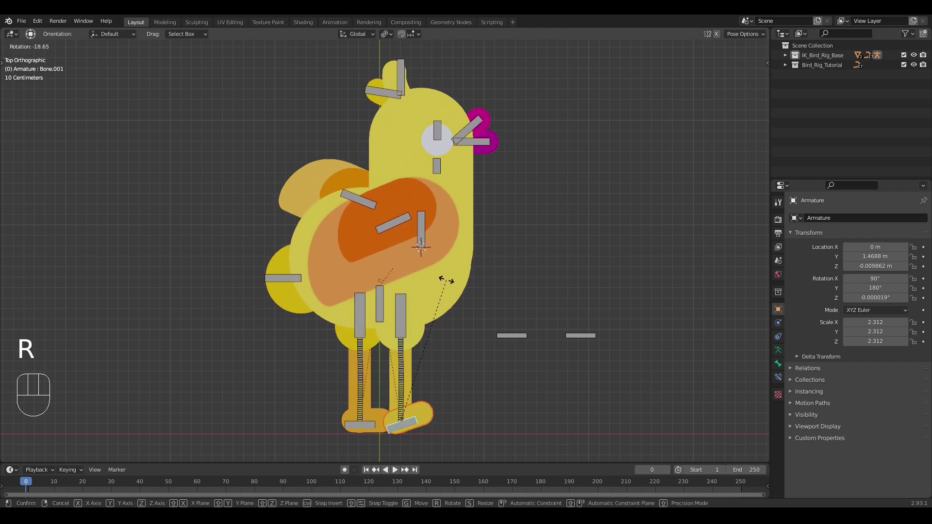
{"action": "right_click", "coordinate": [476, 408]}
{"action": "left_click", "coordinate": [362, 425]}
{"action": "key", "text": "r"}
{"action": "right_click", "coordinate": [495, 415]}
{"action": "key", "text": "ctrl+Tab"}
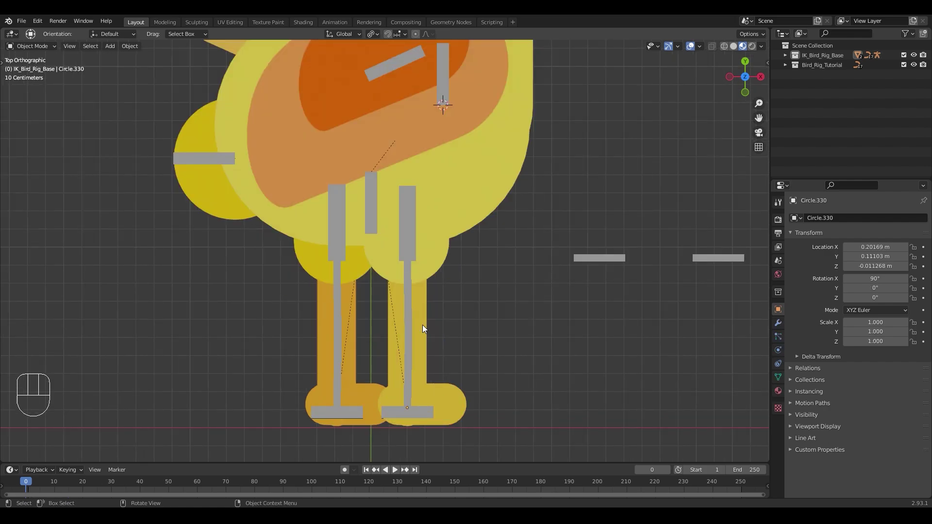
Step: Parent the right leg shape to its leg bones With Automatic Weights
{"action": "left_click", "coordinate": [423, 322]}
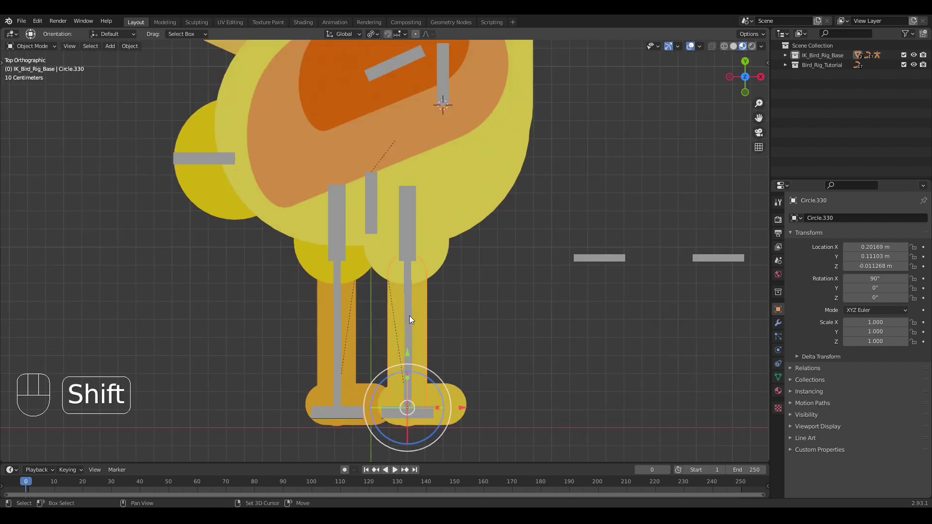
{"action": "left_click", "coordinate": [410, 322], "text": "shift"}
{"action": "key", "text": "ctrl+Tab"}
{"action": "left_click", "coordinate": [409, 303], "text": "shift"}
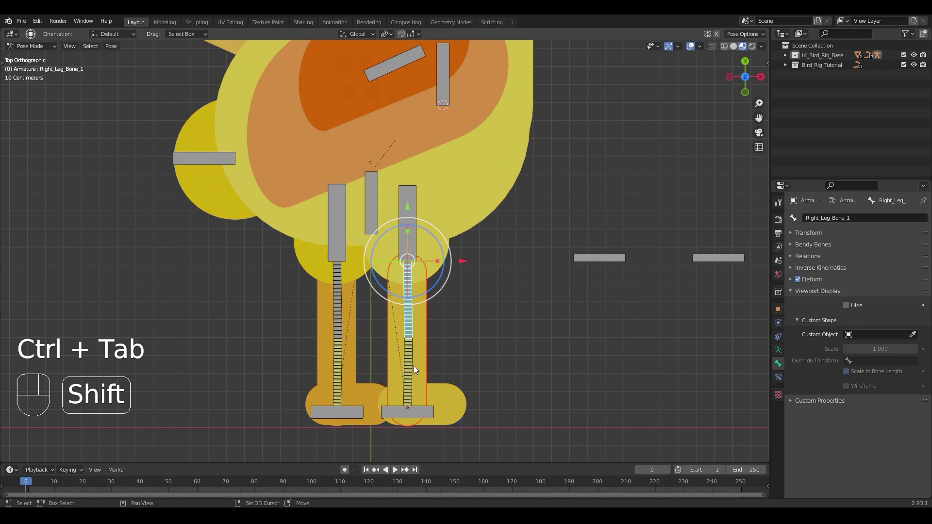
{"action": "key", "text": "ctrl+p"}
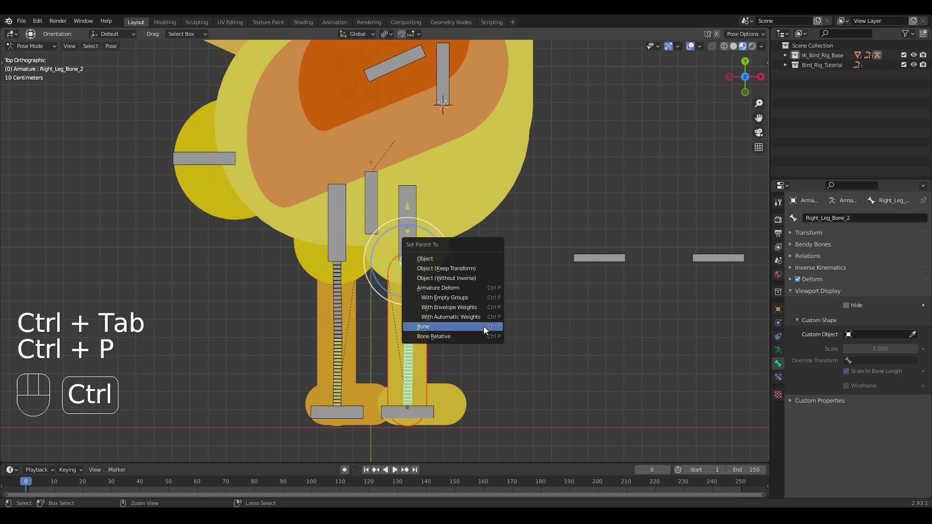
{"action": "left_click", "coordinate": [473, 319]}
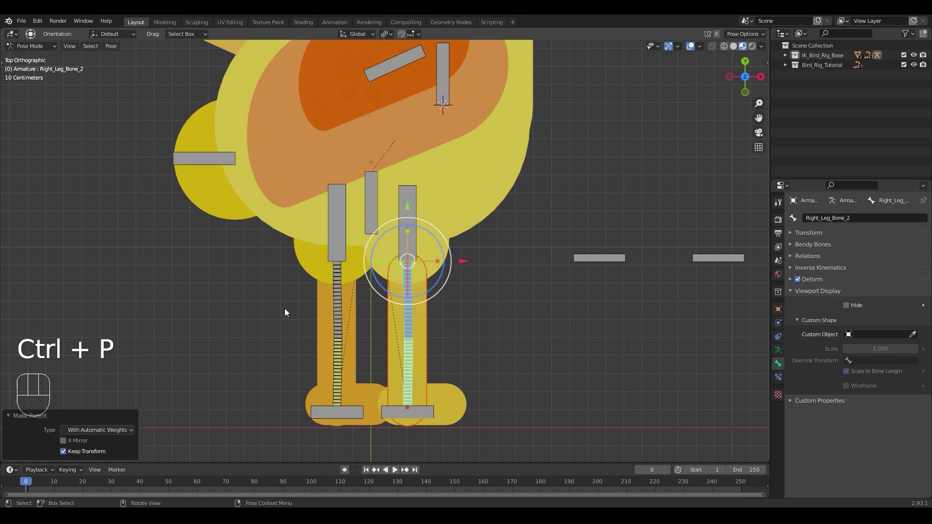
{"action": "key", "text": "ctrl+Tab"}
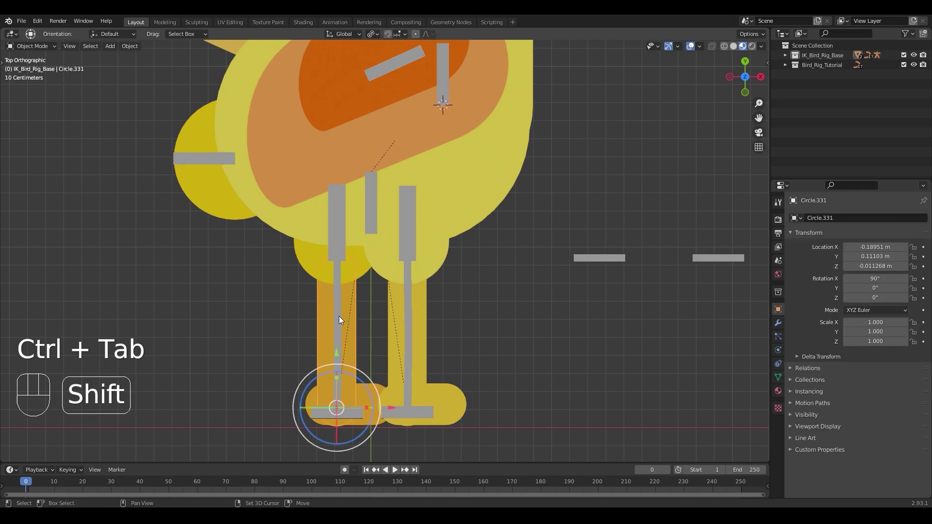
Step: Parent the left leg shape to its leg bones With Automatic Weights
{"action": "left_click", "coordinate": [339, 316], "text": "shift"}
{"action": "key", "text": "ctrl+Tab"}
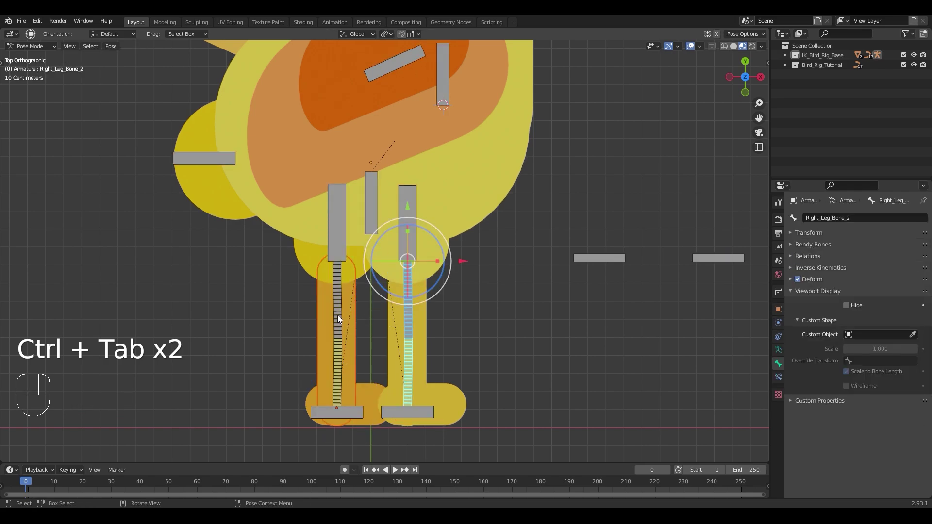
{"action": "left_click", "coordinate": [339, 319], "text": "shift"}
{"action": "key", "text": "ctrl+p"}
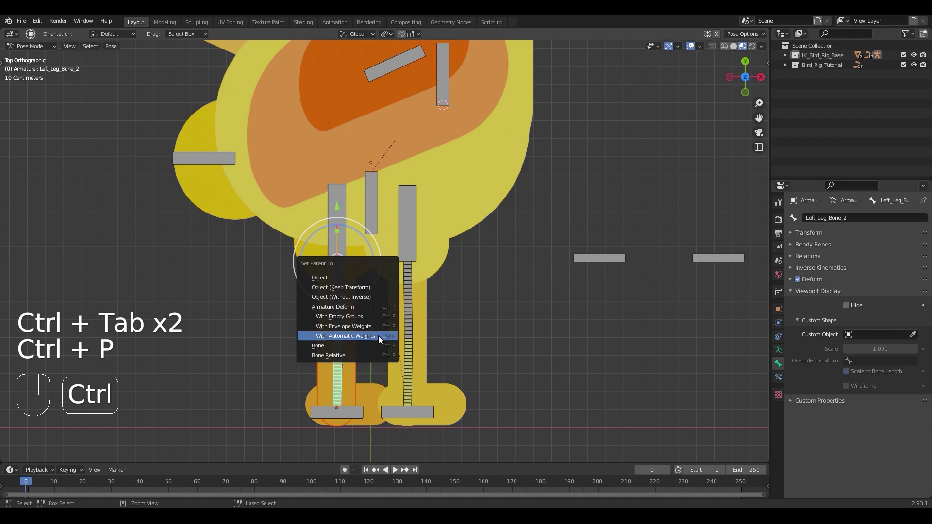
{"action": "left_click", "coordinate": [378, 336]}
{"action": "key", "text": "ctrl+Tab"}
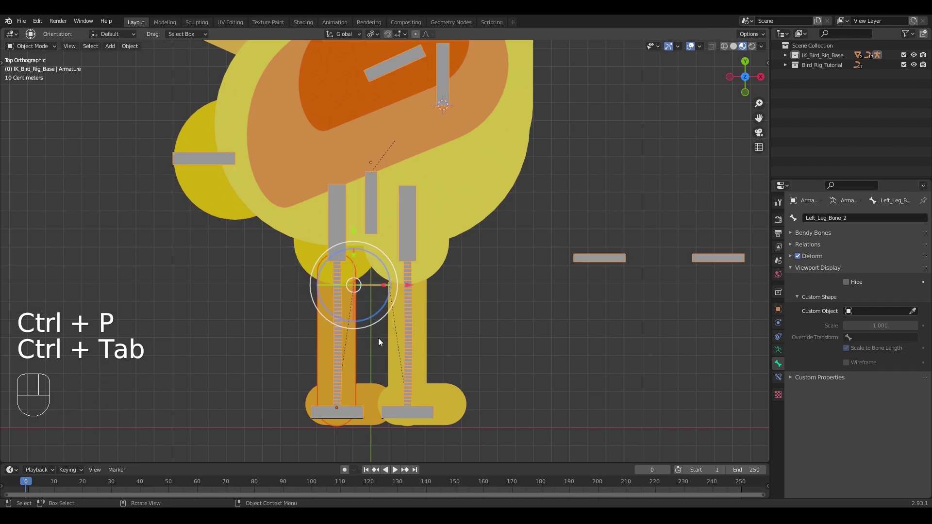
{"action": "scroll", "coordinate": [378, 338], "scroll_direction": "down", "scroll_amount": 2}
Step: Test-move the right and left foot bones in Pose Mode, cancelling each move
{"action": "key", "text": "ctrl+Tab"}
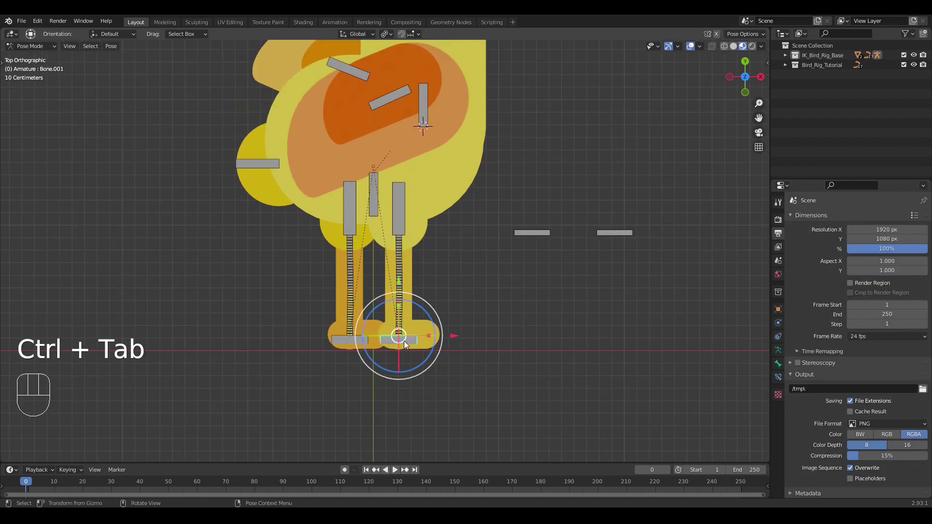
{"action": "key", "text": "g"}
{"action": "right_click", "coordinate": [467, 427]}
{"action": "left_click", "coordinate": [345, 337]}
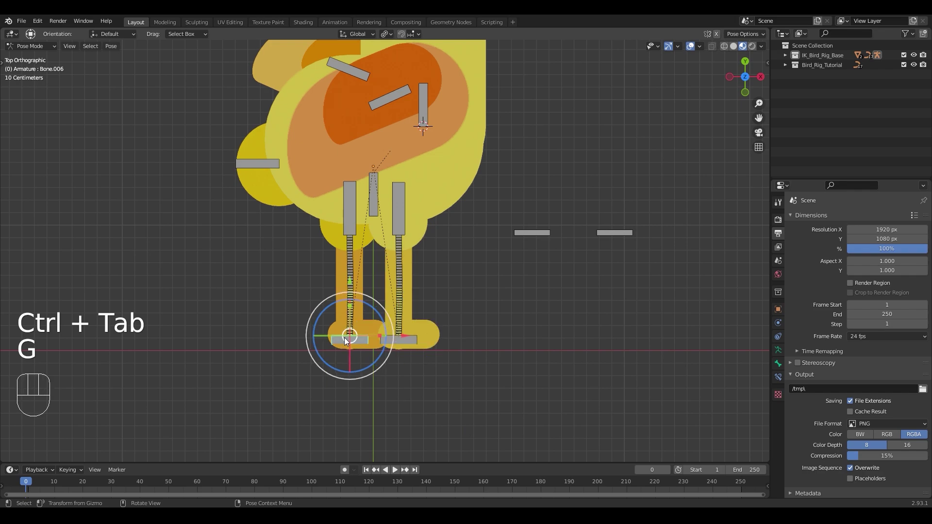
{"action": "key", "text": "g"}
{"action": "key", "text": "g"}
{"action": "right_click", "coordinate": [295, 413]}
{"action": "key", "text": "ctrl+Tab"}
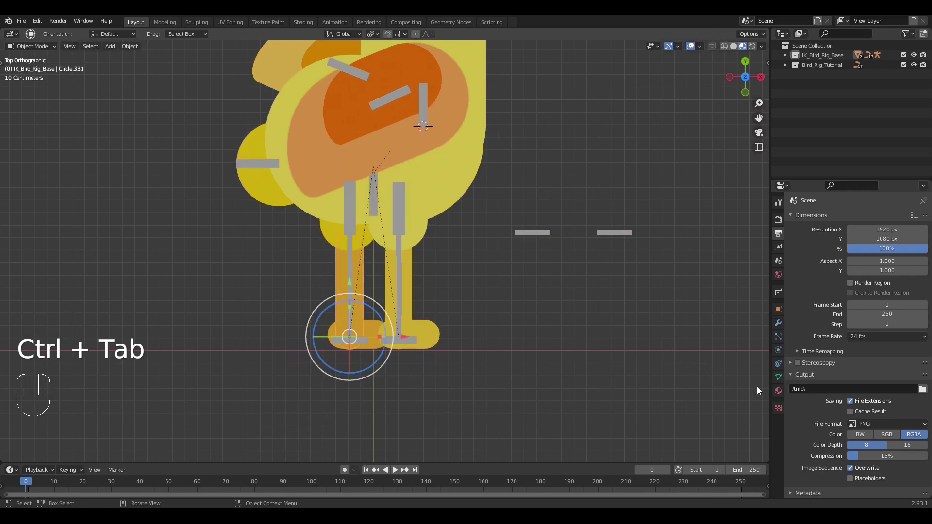
Step: Strip the left leg mesh's vertex groups down to Left_Leg_Bone_1 and Left_Leg_Bone_2
{"action": "left_click", "coordinate": [778, 377]}
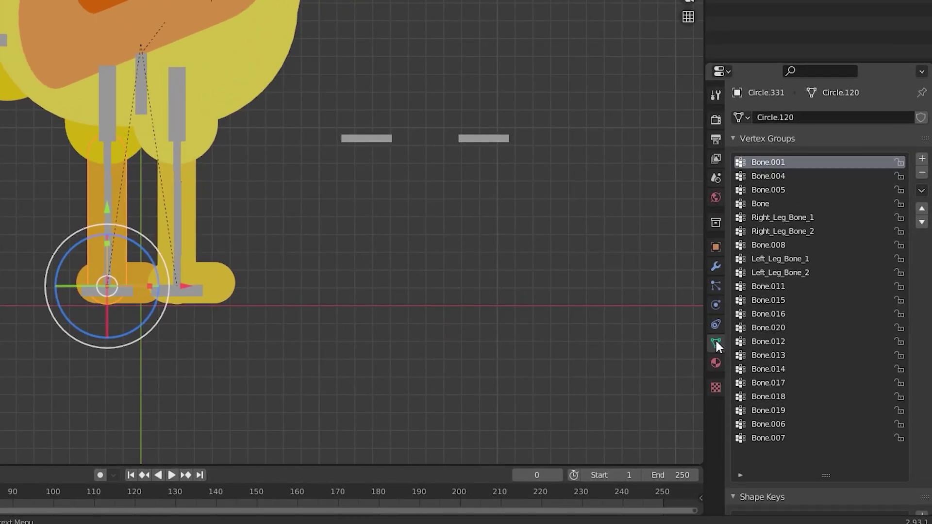
{"action": "left_click", "coordinate": [922, 173]}
{"action": "left_click", "coordinate": [922, 174]}
{"action": "left_click", "coordinate": [922, 174]}
{"action": "left_click", "coordinate": [922, 174]}
{"action": "left_click", "coordinate": [922, 174]}
{"action": "left_click", "coordinate": [787, 191]}
{"action": "left_click", "coordinate": [800, 342]}
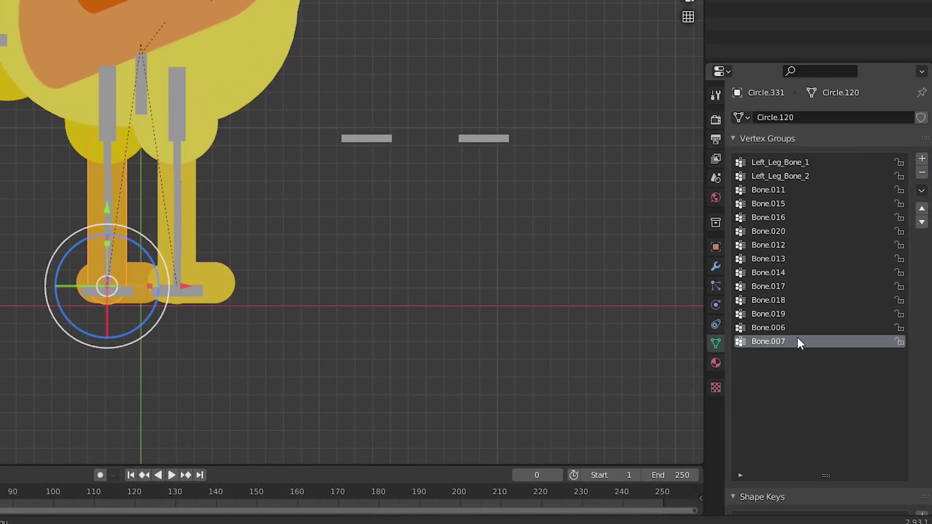
{"action": "left_click", "coordinate": [922, 174]}
{"action": "triple_click", "coordinate": [922, 174]}
{"action": "double_click", "coordinate": [922, 174]}
{"action": "double_click", "coordinate": [922, 174]}
{"action": "double_click", "coordinate": [922, 174]}
{"action": "double_click", "coordinate": [922, 174]}
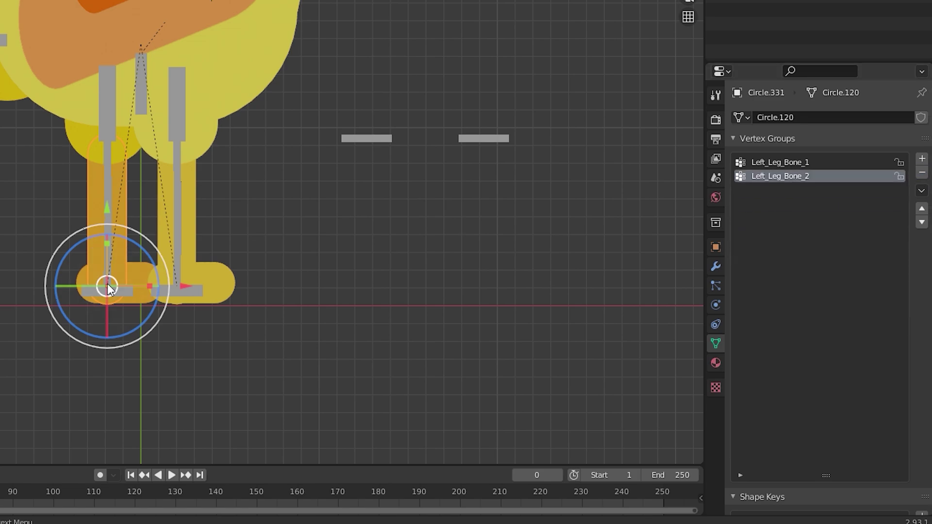
Step: Select the armature and test-move a foot bone again, cancelling the move
{"action": "left_click", "coordinate": [94, 293]}
{"action": "key", "text": "g"}
{"action": "right_click", "coordinate": [10, 191]}
{"action": "key", "text": "ctrl+Tab"}
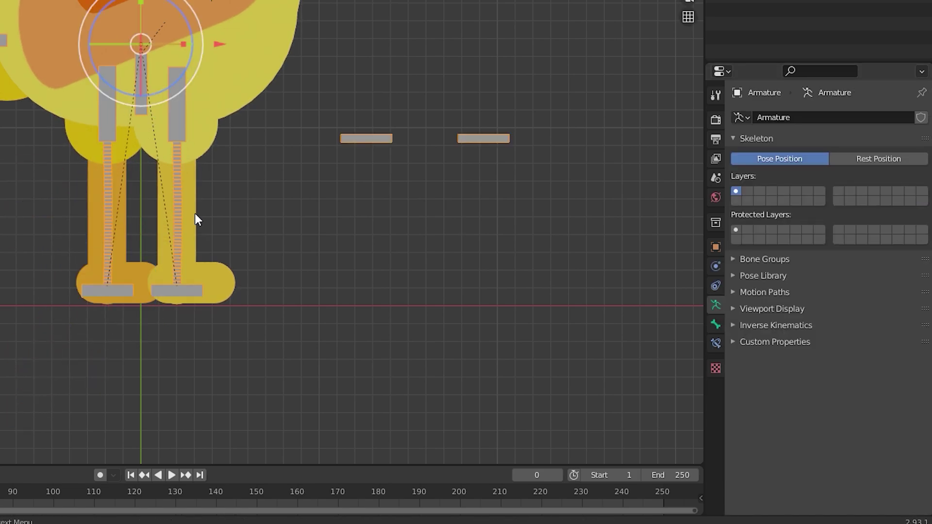
Step: Strip the right leg mesh's vertex groups down to Right_Leg_Bone_1 and Right_Leg_Bone_2
{"action": "left_click", "coordinate": [193, 215]}
{"action": "left_click", "coordinate": [816, 164]}
{"action": "left_click", "coordinate": [922, 174]}
{"action": "left_click", "coordinate": [922, 173]}
{"action": "left_click", "coordinate": [922, 173]}
{"action": "left_click", "coordinate": [922, 174]}
{"action": "left_click", "coordinate": [836, 187]}
{"action": "left_click", "coordinate": [922, 173]}
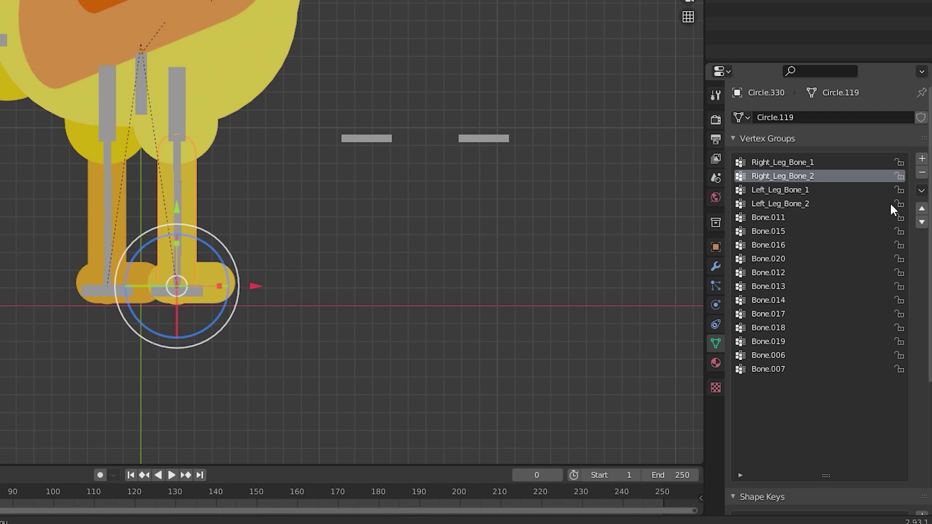
{"action": "left_click", "coordinate": [781, 372]}
{"action": "double_click", "coordinate": [922, 174]}
{"action": "double_click", "coordinate": [922, 174]}
{"action": "triple_click", "coordinate": [922, 174]}
{"action": "triple_click", "coordinate": [922, 174]}
{"action": "double_click", "coordinate": [922, 174]}
{"action": "double_click", "coordinate": [922, 174]}
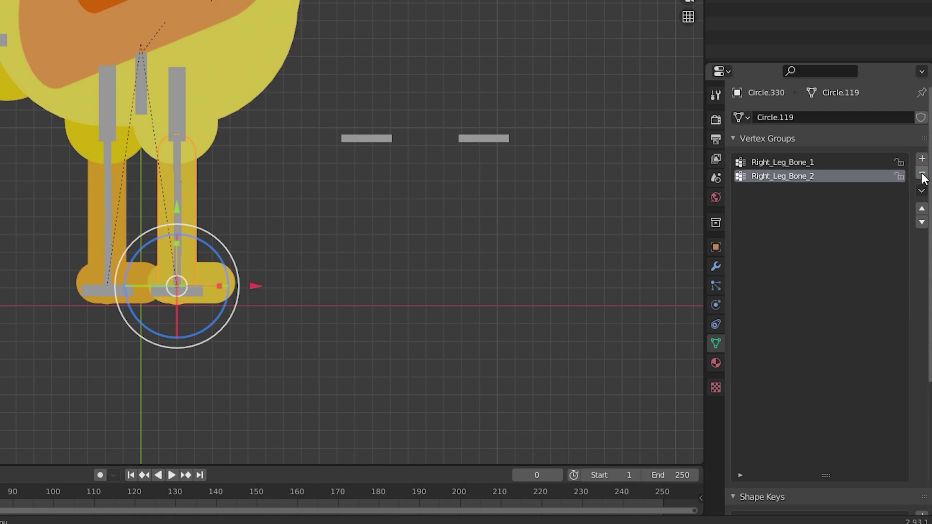
Step: Enter Pose Mode on the armature, move the body bone and rotate the neck
{"action": "left_click", "coordinate": [442, 284]}
{"action": "key", "text": "ctrl+Tab"}
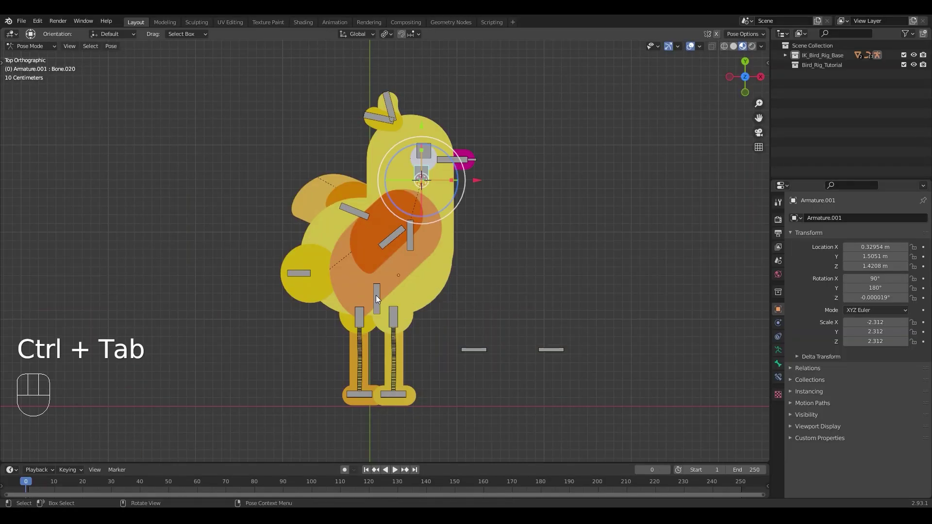
{"action": "key", "text": "g"}
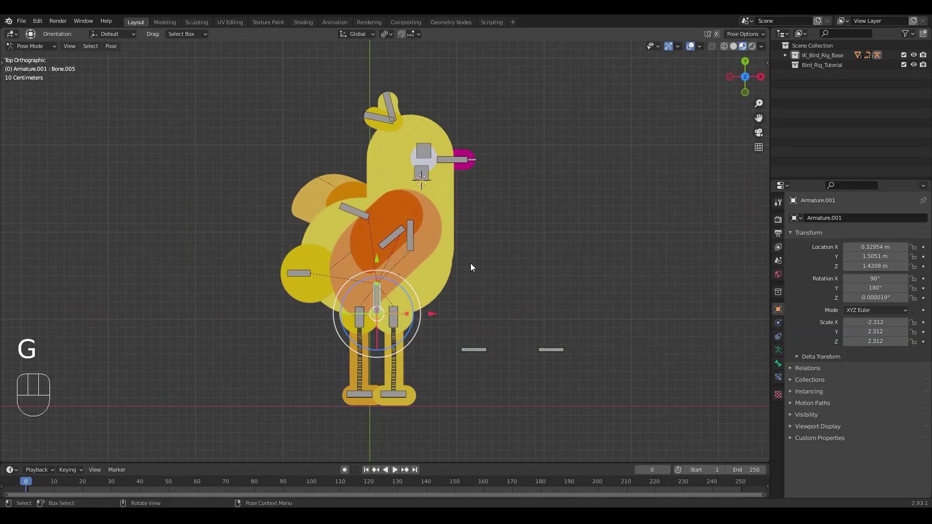
{"action": "key", "text": "g"}
{"action": "key", "text": "r"}
Step: Pose the feet mid-stride, moving and rotating the right and left foot bones
{"action": "key", "text": "r"}
{"action": "key", "text": "r"}
{"action": "left_click", "coordinate": [407, 241]}
Step: Finish the bird's pose by adjusting the right foot and rotating the beak open
{"action": "key", "text": "r"}
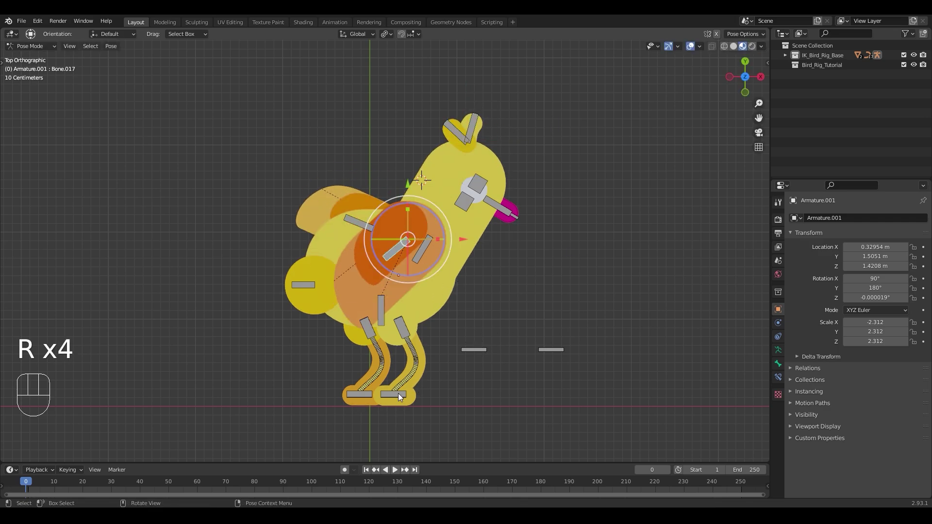
{"action": "left_click", "coordinate": [398, 394]}
{"action": "key", "text": "g"}
{"action": "left_click", "coordinate": [364, 387]}
{"action": "key", "text": "g"}
{"action": "key", "text": "r"}
{"action": "key", "text": "g"}
{"action": "left_click", "coordinate": [394, 395]}
{"action": "key", "text": "g"}
{"action": "key", "text": "r"}
{"action": "key", "text": "r"}
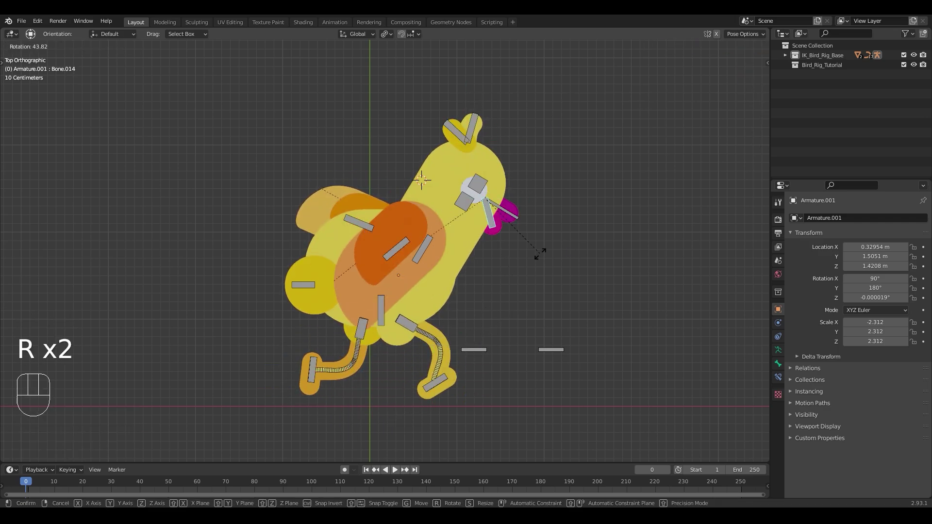
{"action": "key", "text": "r"}
{"action": "left_click", "coordinate": [424, 248]}
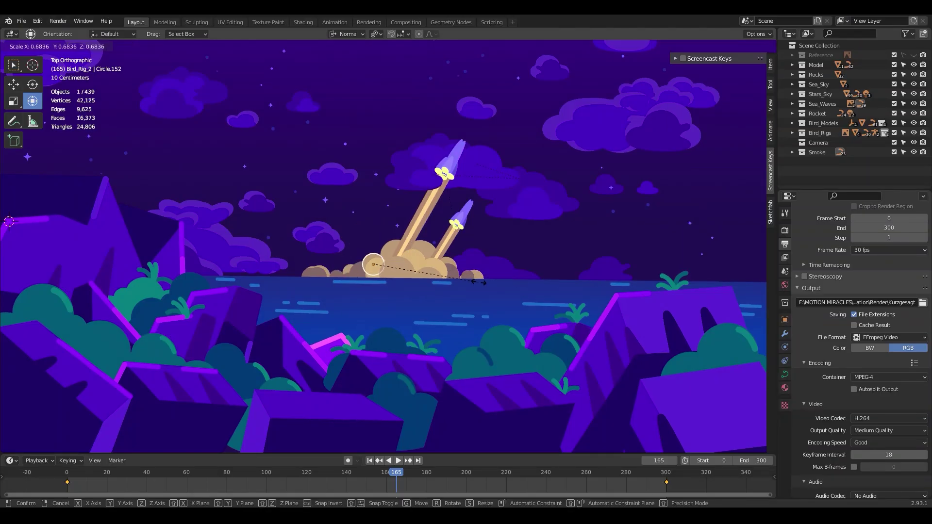
Step: Test-move the circle, a cloud and the upper rocket, cancelling each move
{"action": "right_click", "coordinate": [527, 291]}
{"action": "key", "text": "g"}
{"action": "right_click", "coordinate": [520, 289]}
{"action": "left_click", "coordinate": [494, 163]}
{"action": "key", "text": "g"}
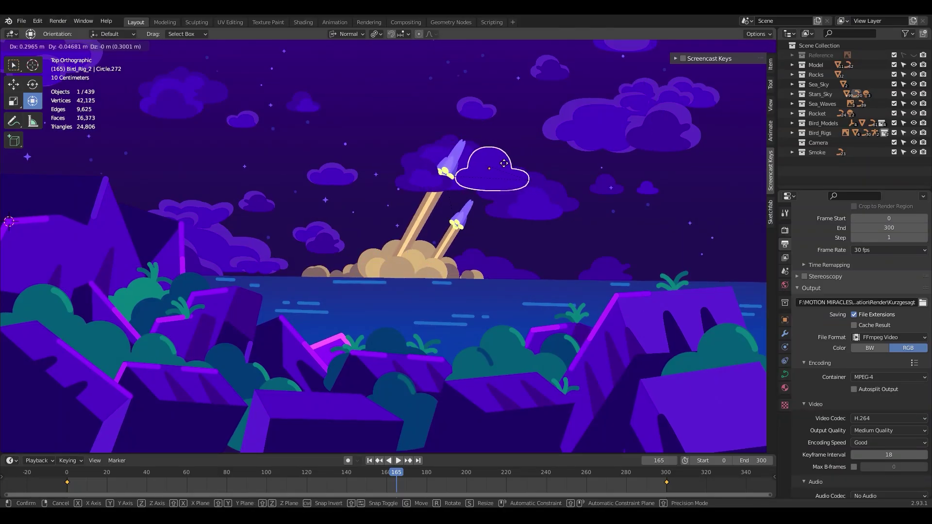
{"action": "right_click", "coordinate": [500, 163]}
{"action": "left_click", "coordinate": [453, 158]}
{"action": "key", "text": "g"}
{"action": "right_click", "coordinate": [466, 140]}
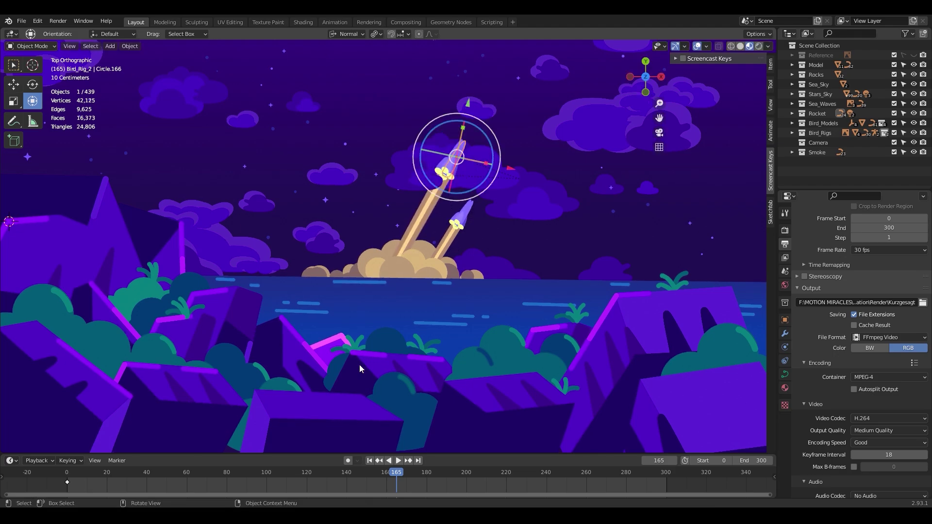
Step: Leave the plant's rotation unchanged and move Circle.108 about -0.088 m along X
{"action": "left_click", "coordinate": [356, 346]}
{"action": "key", "text": "r"}
{"action": "right_click", "coordinate": [444, 317]}
{"action": "left_click", "coordinate": [463, 324]}
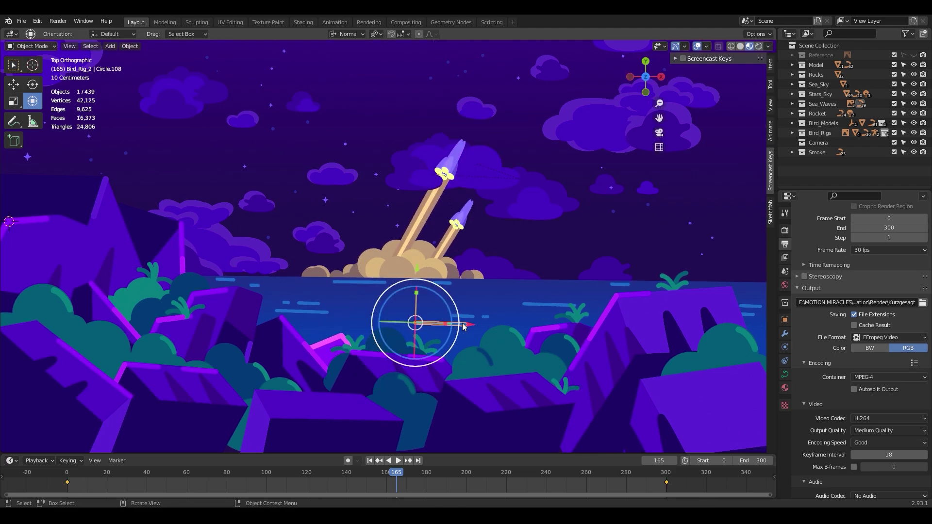
{"action": "left_click_drag", "start_coordinate": [464, 326], "coordinate": [461, 339]}
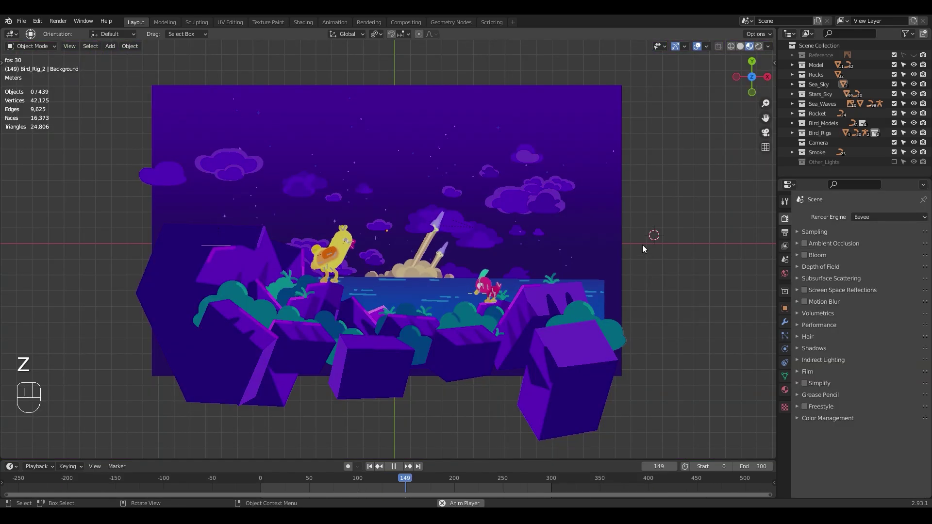
Step: Switch the viewport to Rendered shading and add a Sun lamp
{"action": "key", "text": "z"}
{"action": "left_click", "coordinate": [634, 180]}
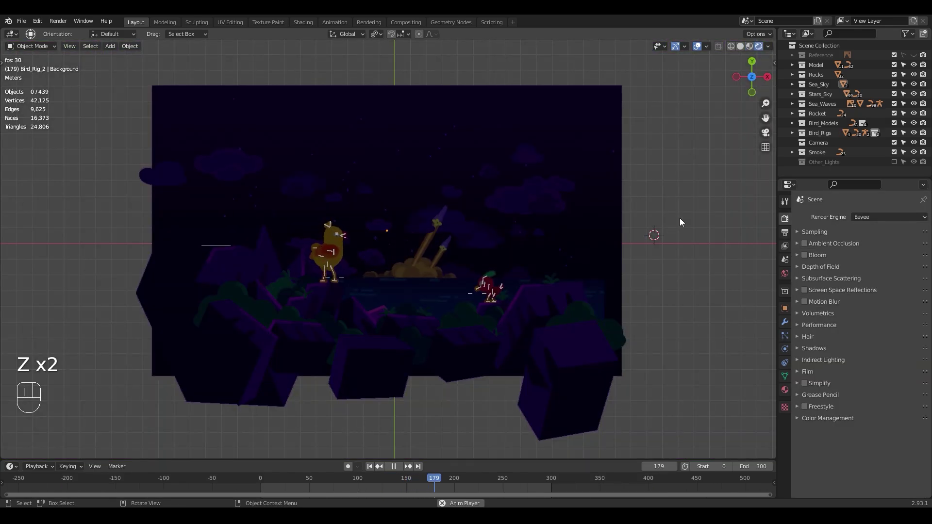
{"action": "key", "text": "shift+a"}
{"action": "mouse_move", "coordinate": [680, 217]}
{"action": "left_click", "coordinate": [719, 228]}
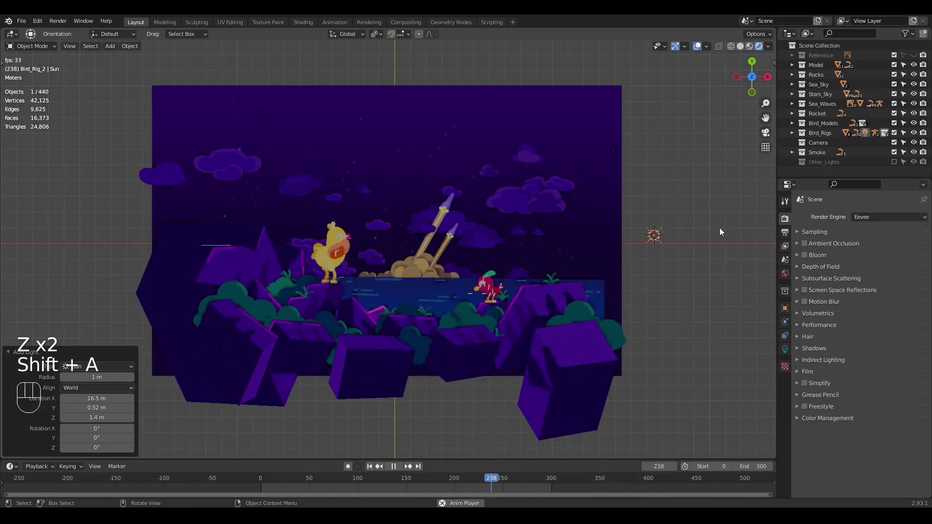
Step: Set the Sun lamp's specular to 0 and its strength to 3
{"action": "left_click", "coordinate": [785, 350]}
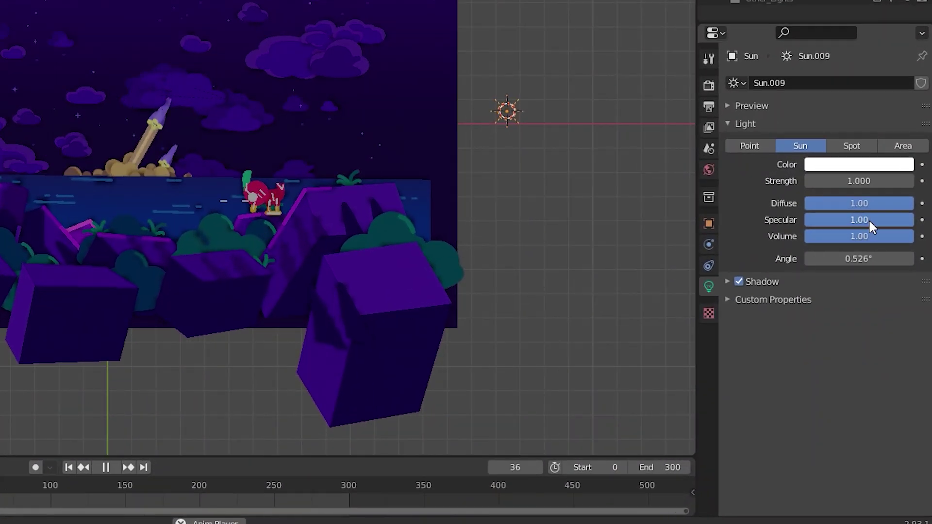
{"action": "left_click_drag", "start_coordinate": [869, 219], "coordinate": [806, 220]}
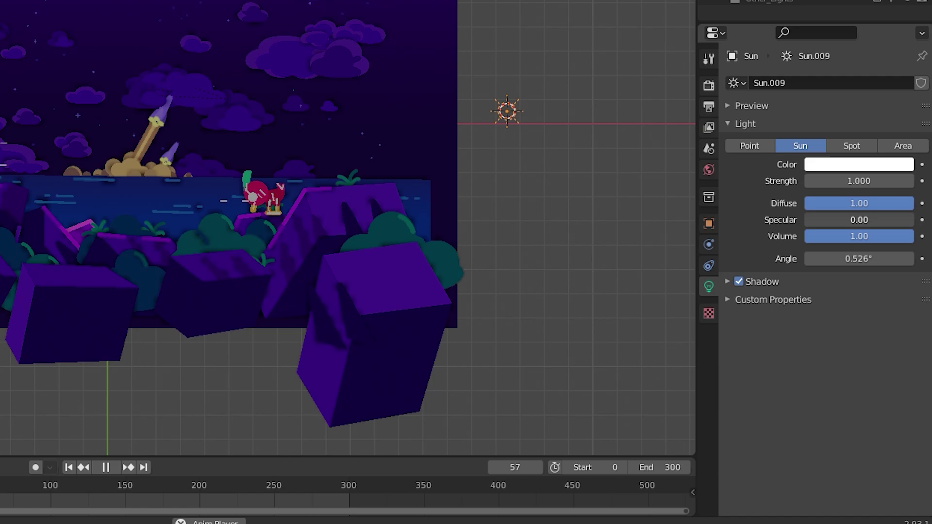
{"action": "left_click", "coordinate": [872, 183]}
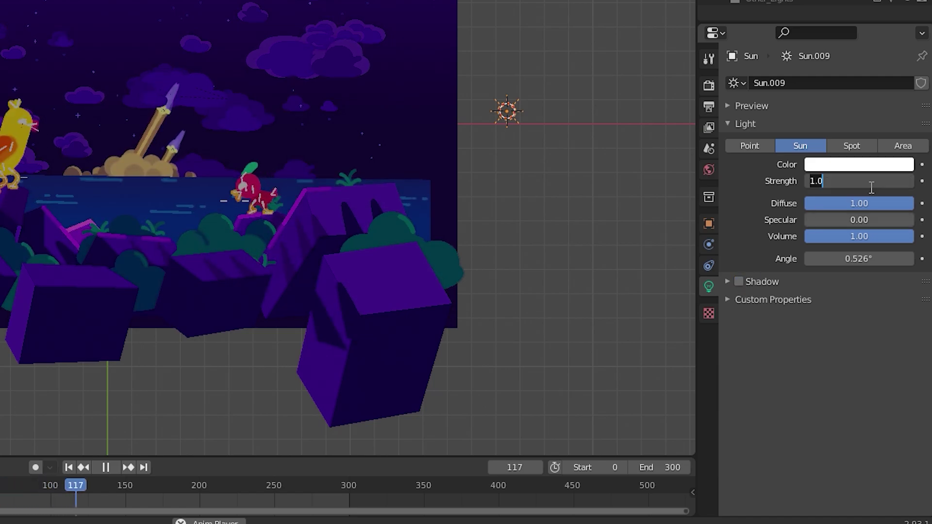
{"action": "key", "text": "Return"}
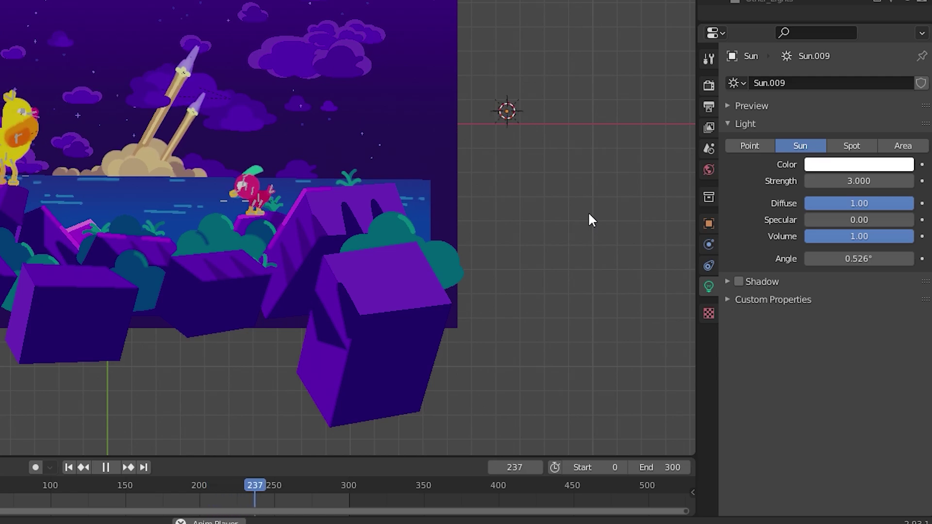
Step: Set Color Management's View Transform to Standard and Gamma to 0.987
{"action": "left_click", "coordinate": [709, 85]}
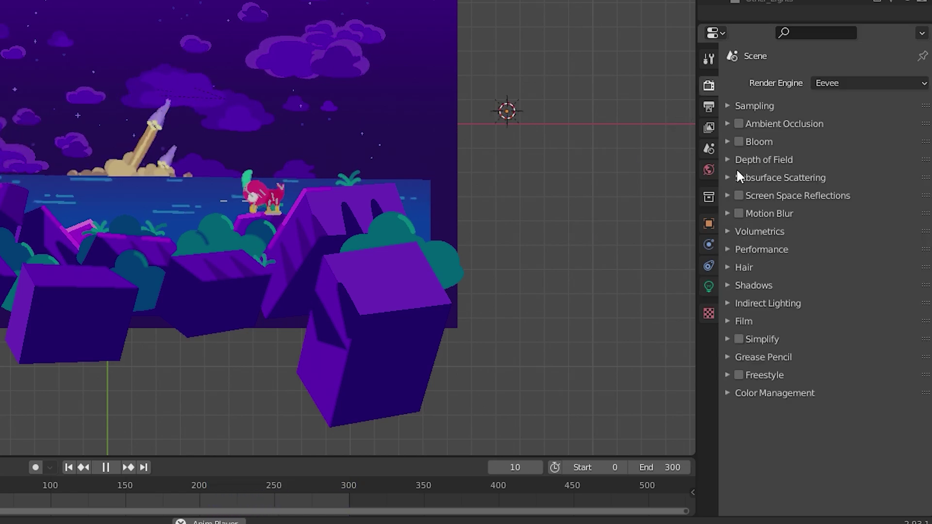
{"action": "left_click", "coordinate": [731, 396]}
{"action": "left_click", "coordinate": [853, 439]}
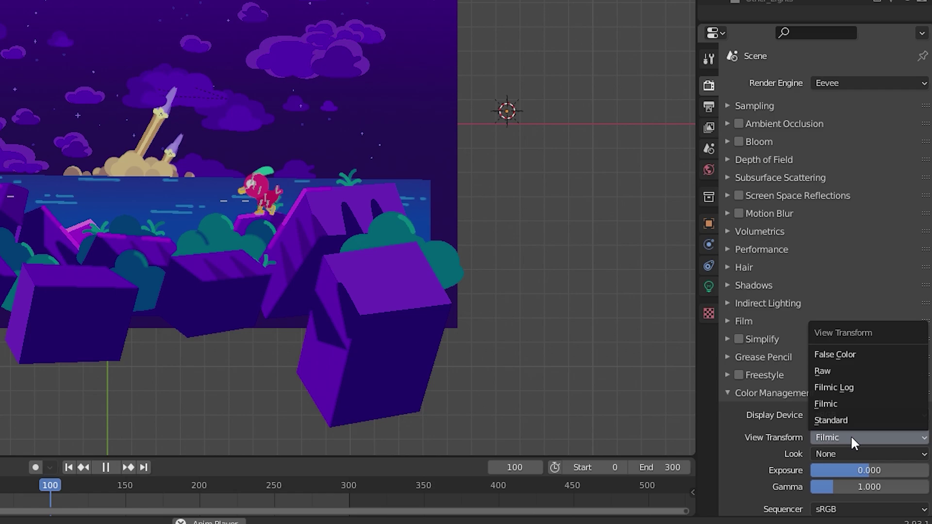
{"action": "left_click", "coordinate": [852, 419]}
{"action": "scroll", "coordinate": [757, 436], "scroll_direction": "down", "scroll_amount": 1}
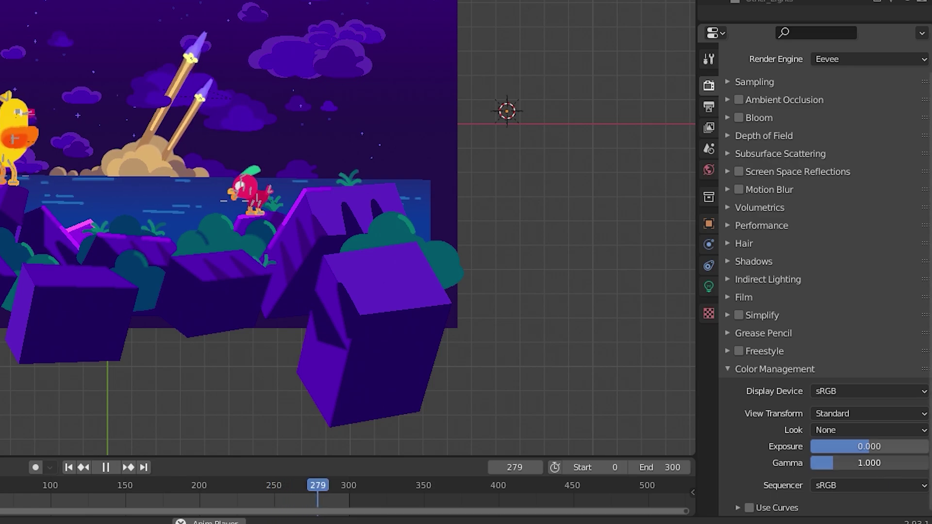
{"action": "mouse_move", "coordinate": [869, 464]}
{"action": "left_mouse_down", "text": "shift"}
{"action": "mouse_move", "coordinate": [845, 463]}
{"action": "mouse_move", "coordinate": [868, 464]}
{"action": "left_mouse_up", "text": "shift"}
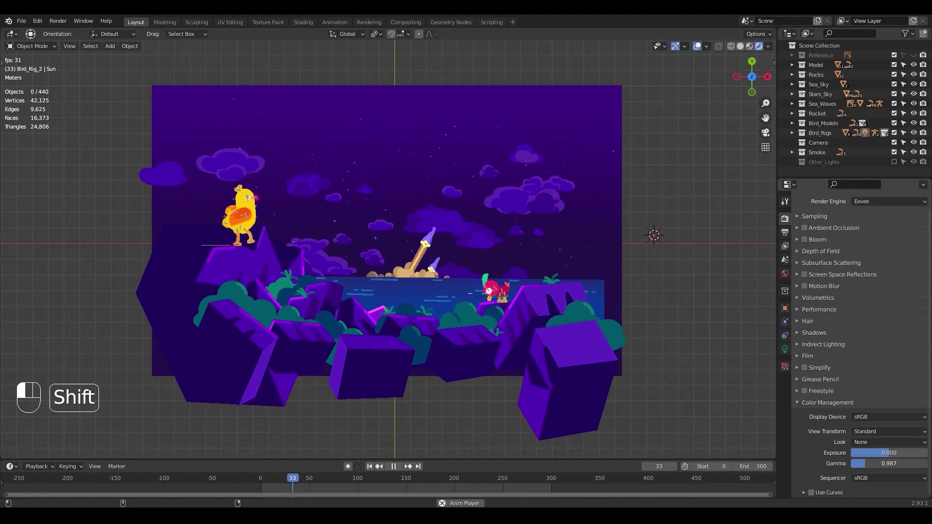
Step: Add a camera and set its lens type to Orthographic
{"action": "key", "text": "shift+a"}
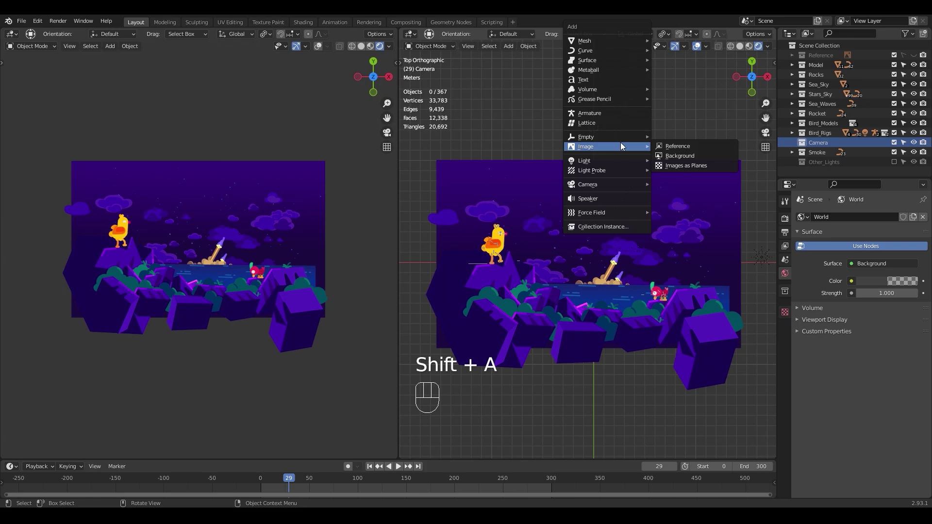
{"action": "mouse_move", "coordinate": [613, 184]}
{"action": "left_click", "coordinate": [690, 185]}
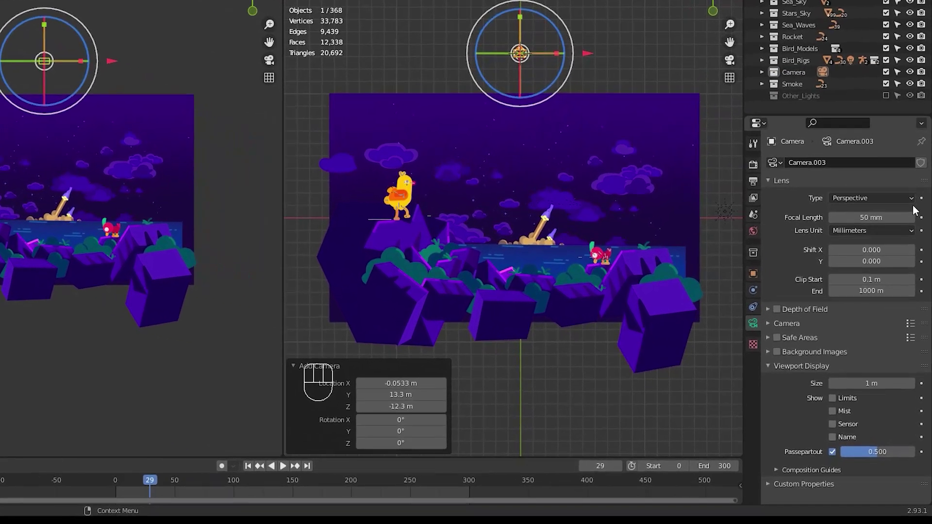
{"action": "left_click", "coordinate": [880, 245]}
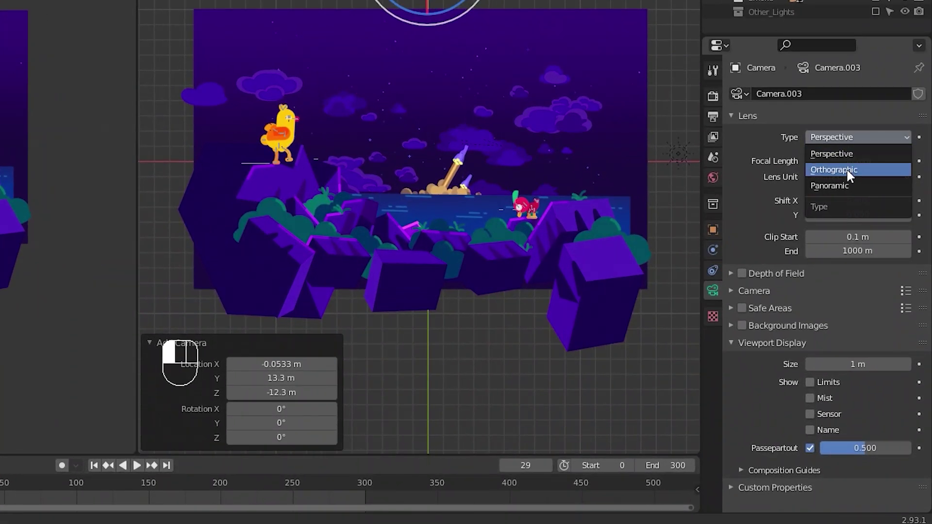
{"action": "left_click", "coordinate": [845, 181]}
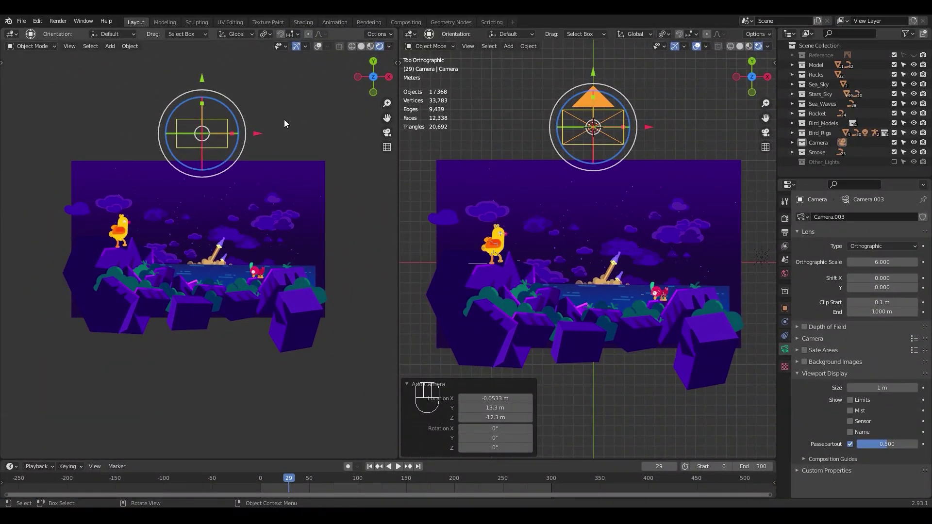
Step: Raise the camera above the scene and set its orthographic scale to 16.9
{"action": "left_click", "coordinate": [284, 120]}
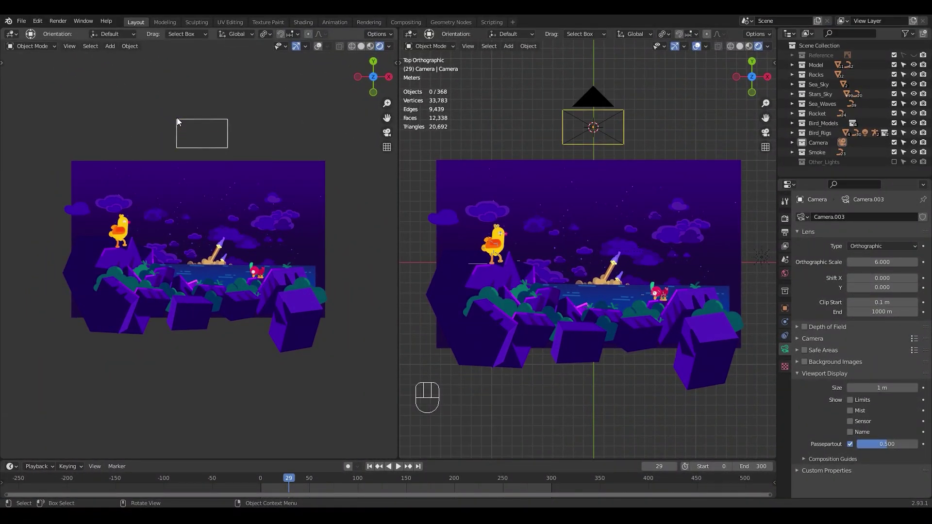
{"action": "key", "text": "KP_0"}
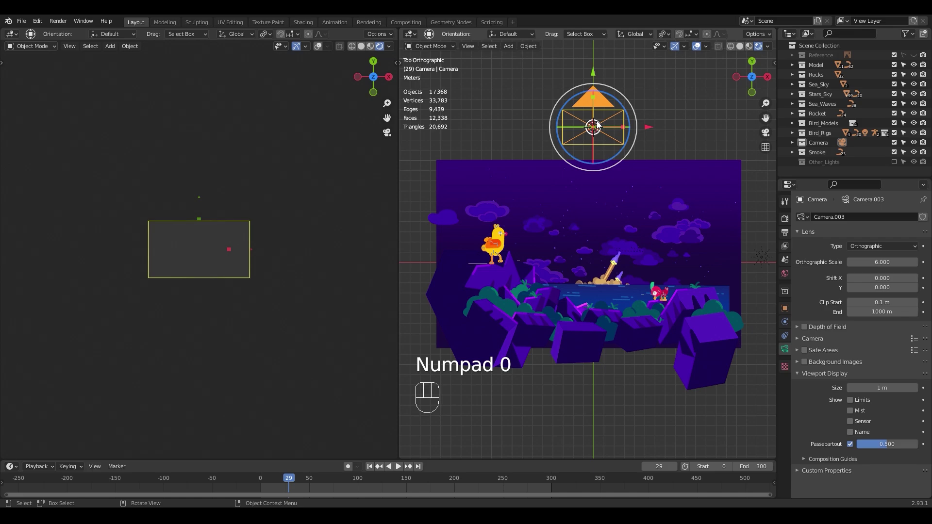
{"action": "middle_click_drag", "start_coordinate": [598, 125], "coordinate": [531, 206]}
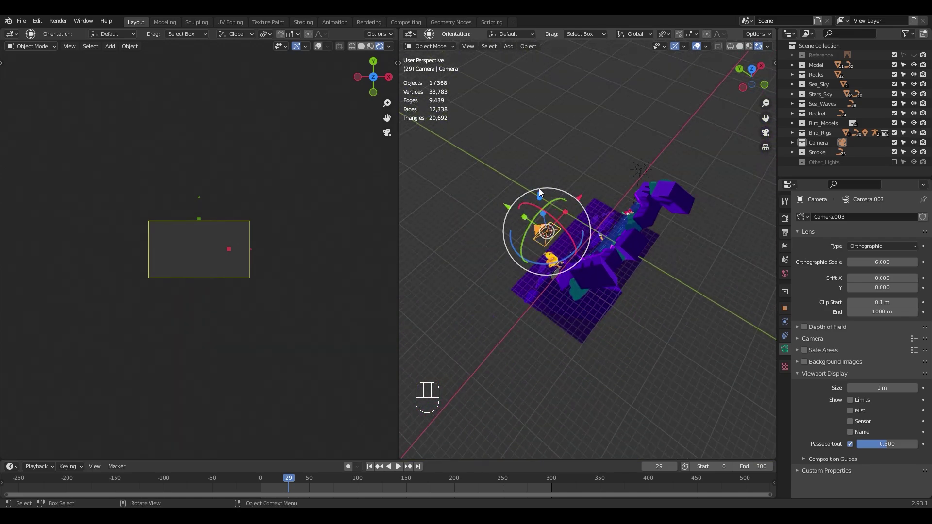
{"action": "left_click_drag", "start_coordinate": [540, 192], "coordinate": [556, 160]}
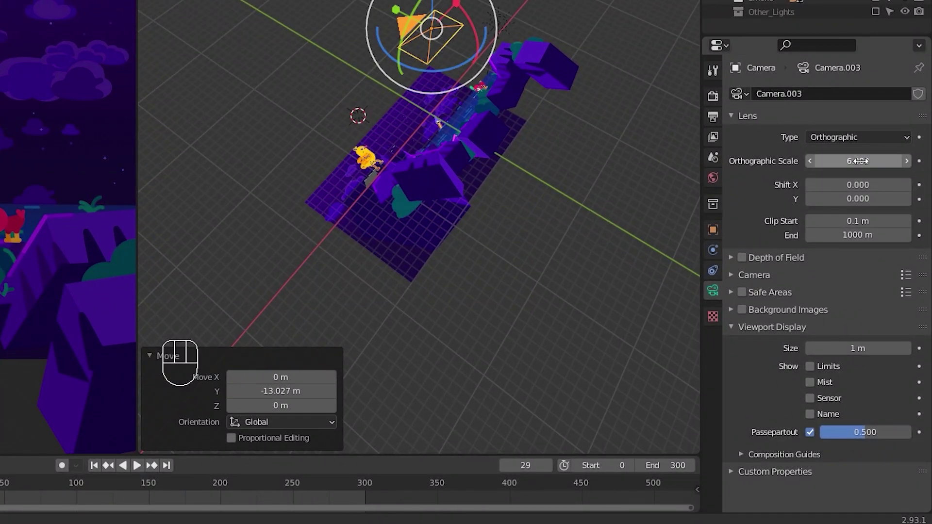
{"action": "left_click_drag", "start_coordinate": [876, 169], "coordinate": [929, 169]}
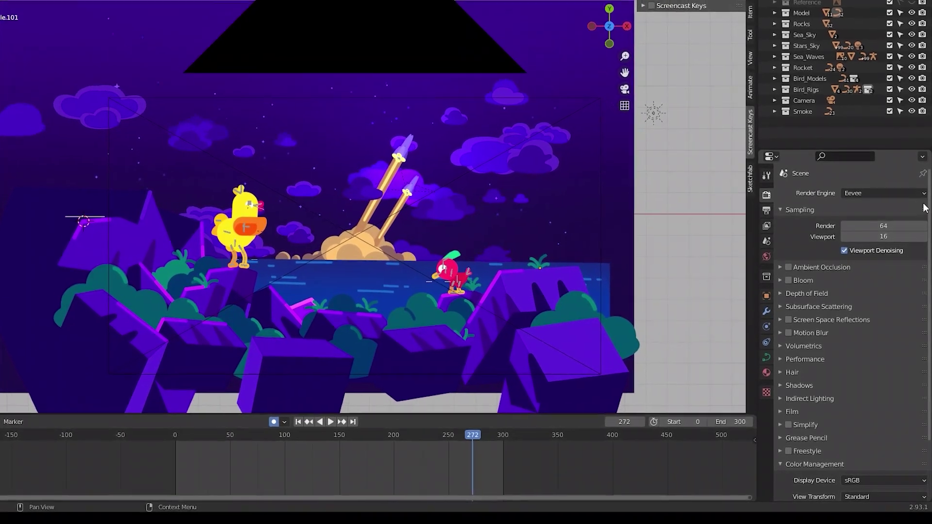
Step: Keep Eevee as the render engine and enable Motion Blur
{"action": "left_click", "coordinate": [869, 225]}
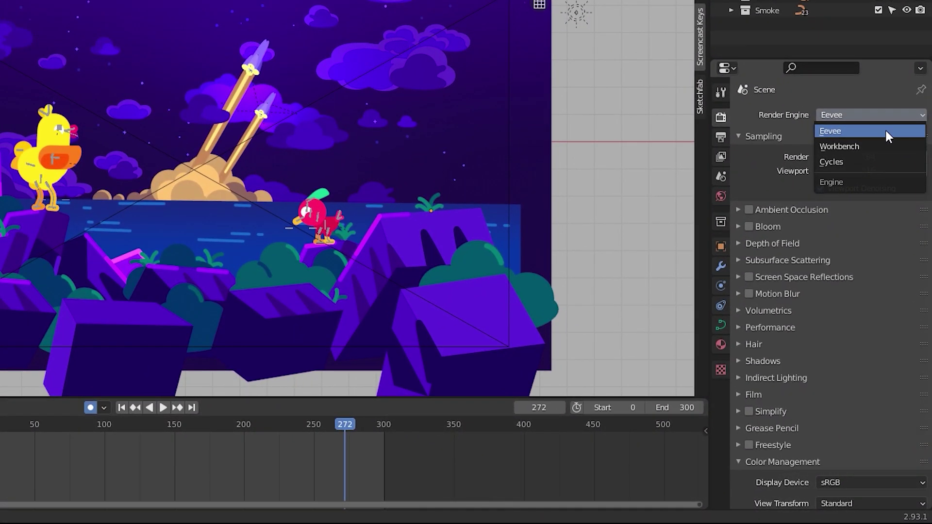
{"action": "left_click", "coordinate": [842, 132]}
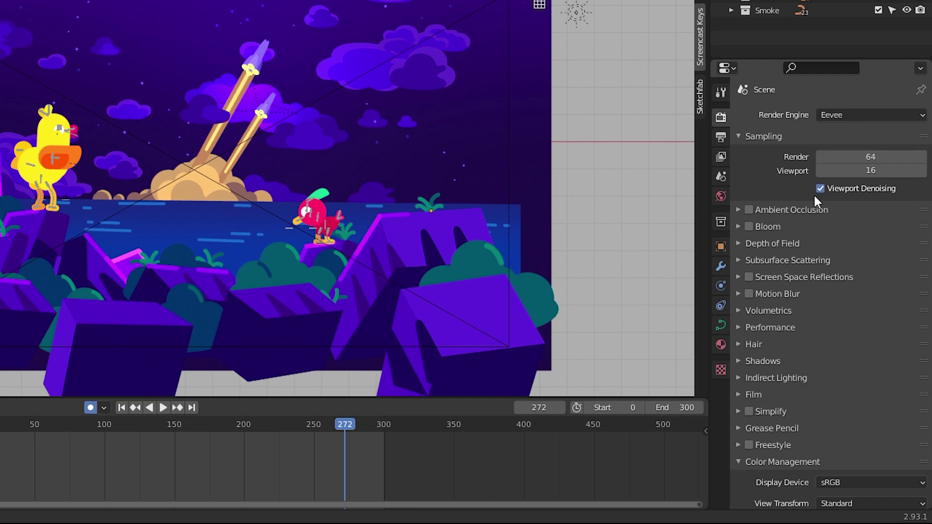
{"action": "left_click", "coordinate": [738, 294]}
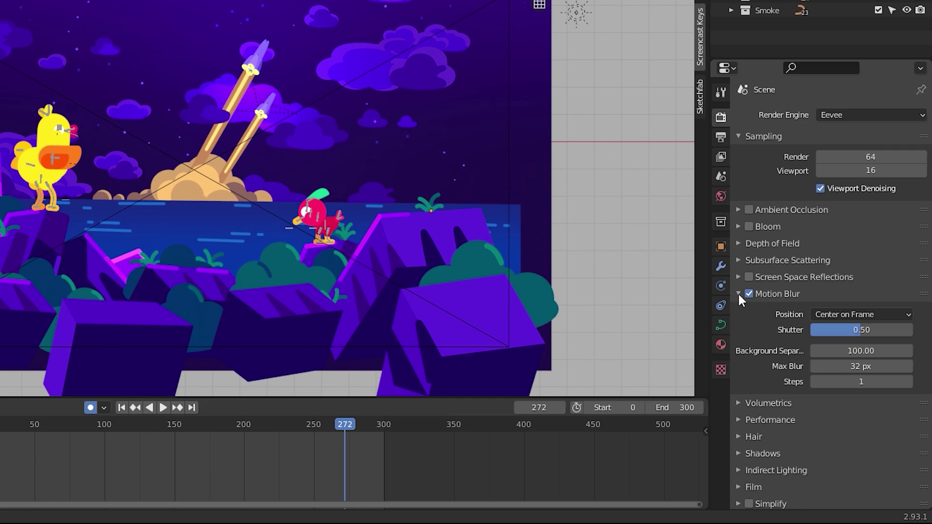
{"action": "left_click", "coordinate": [738, 294]}
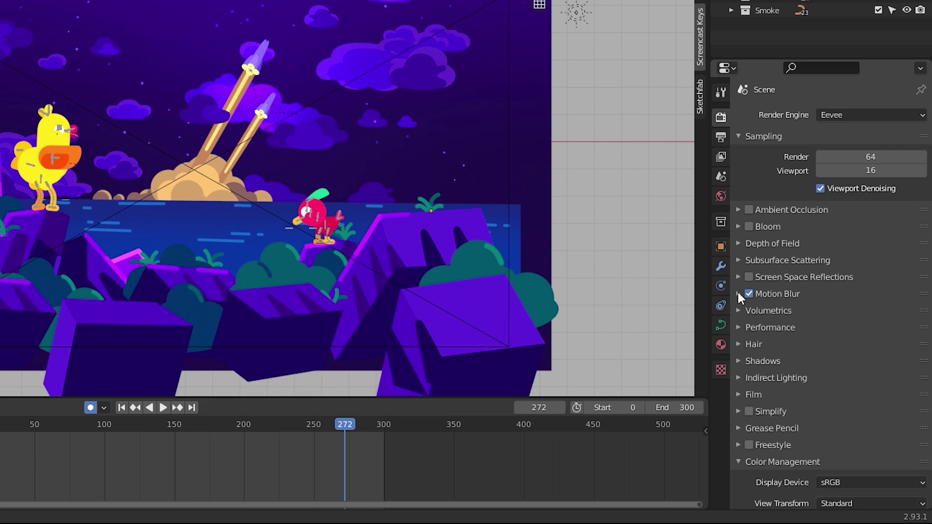
Step: Set the output File Format to FFmpeg Video
{"action": "left_click", "coordinate": [720, 138]}
{"action": "left_click", "coordinate": [738, 145]}
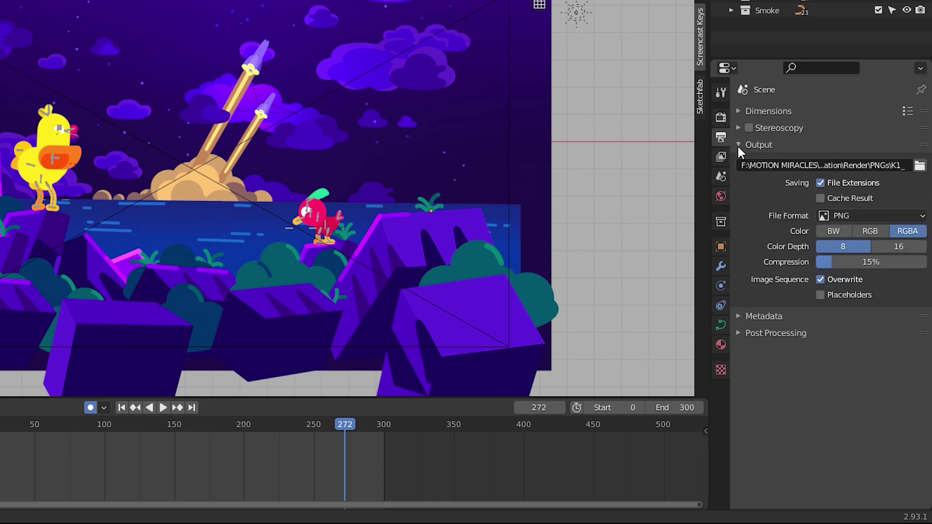
{"action": "left_click", "coordinate": [855, 211]}
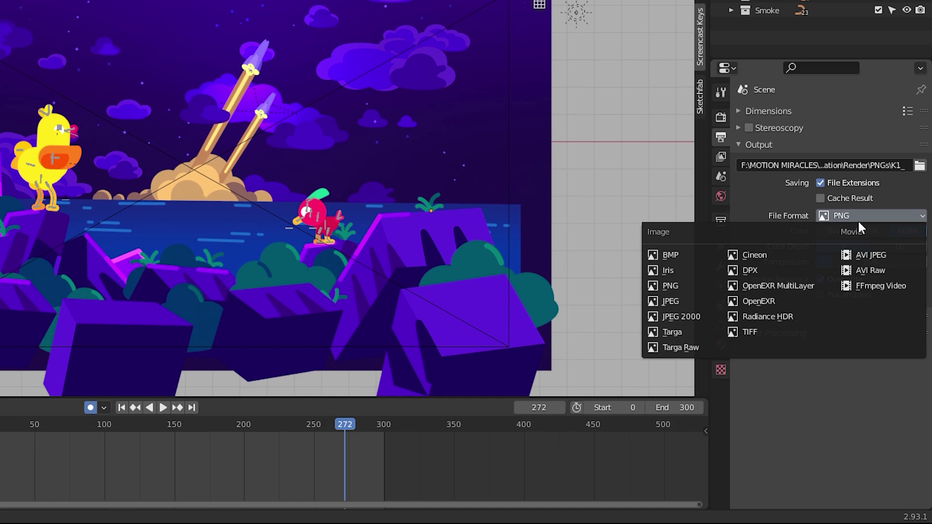
{"action": "left_click", "coordinate": [876, 286]}
{"action": "left_click", "coordinate": [841, 273]}
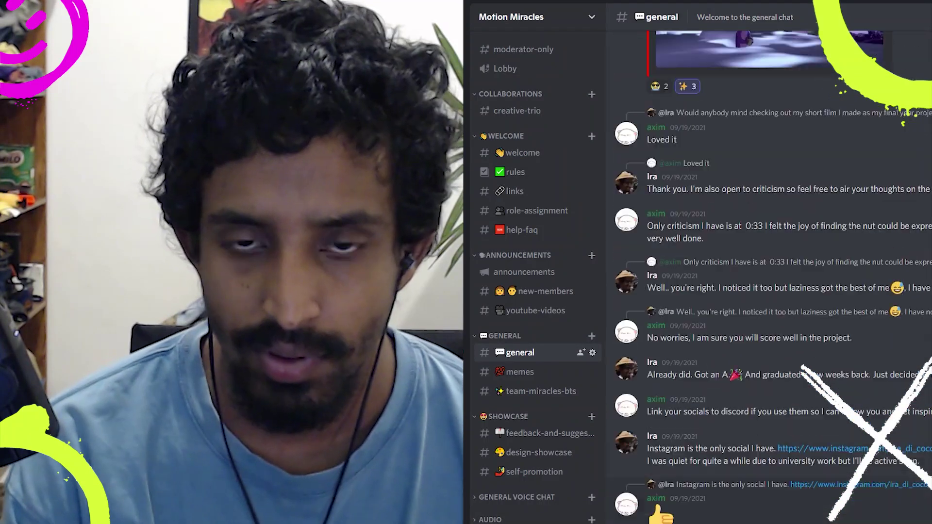
{"action": "scroll", "coordinate": [772, 277], "scroll_direction": "up", "scroll_amount": 15}
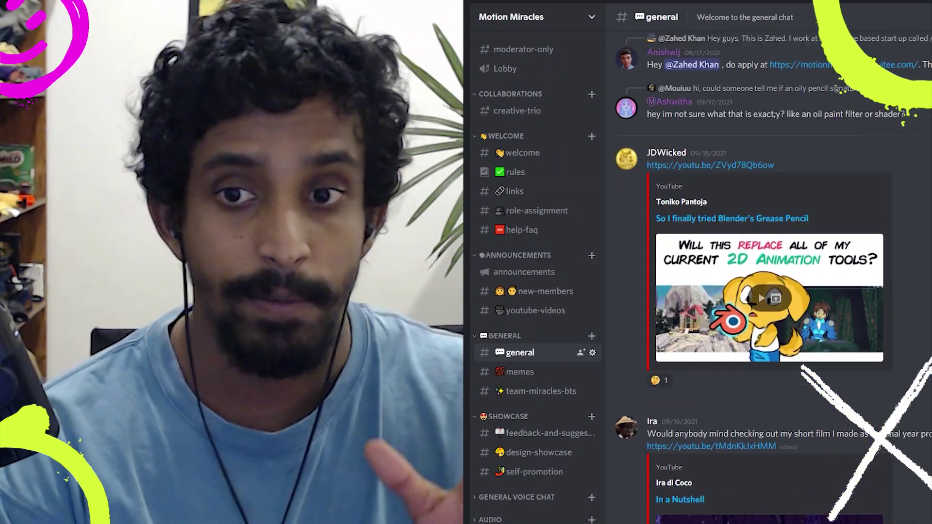